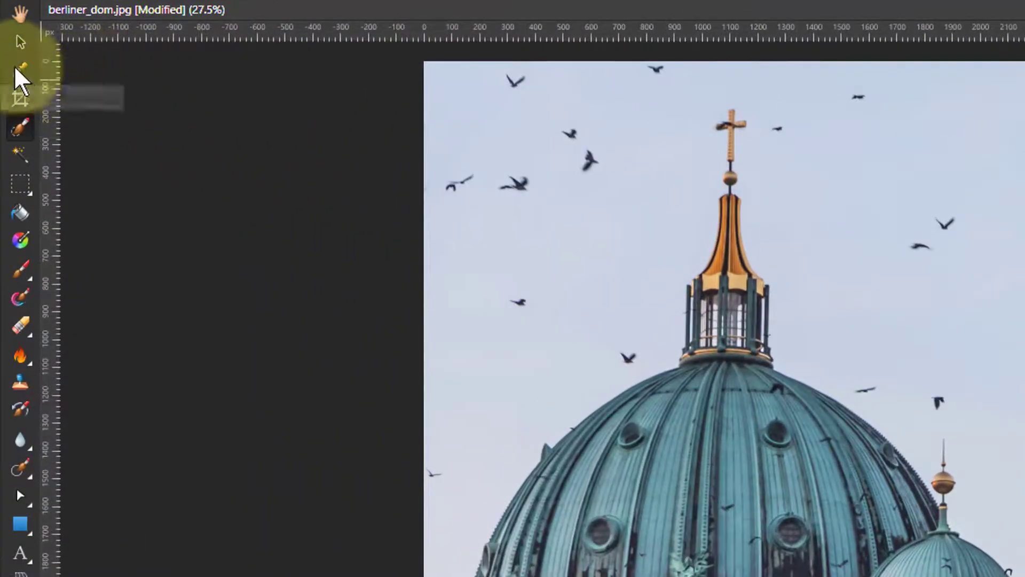
# Sample the teal of the dome with the Colour Picker so it becomes the current colour
pyautogui.click(16, 69)
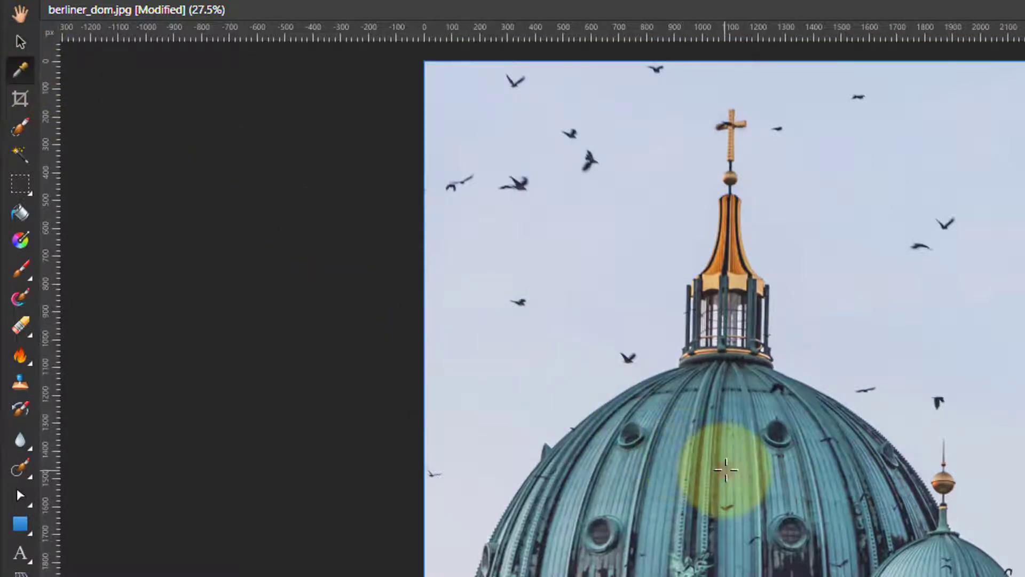
pyautogui.click(726, 470)
pyautogui.moveTo(726, 470); pyautogui.dragTo(728, 460)
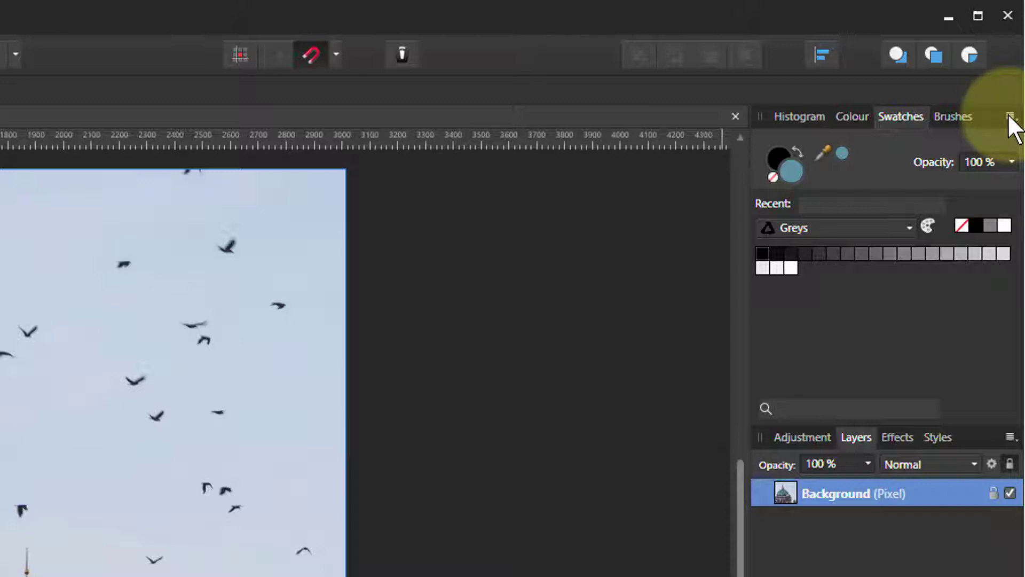
# Add a new document palette in the Swatches panel and name it 'nice colours'
pyautogui.click(1009, 117)
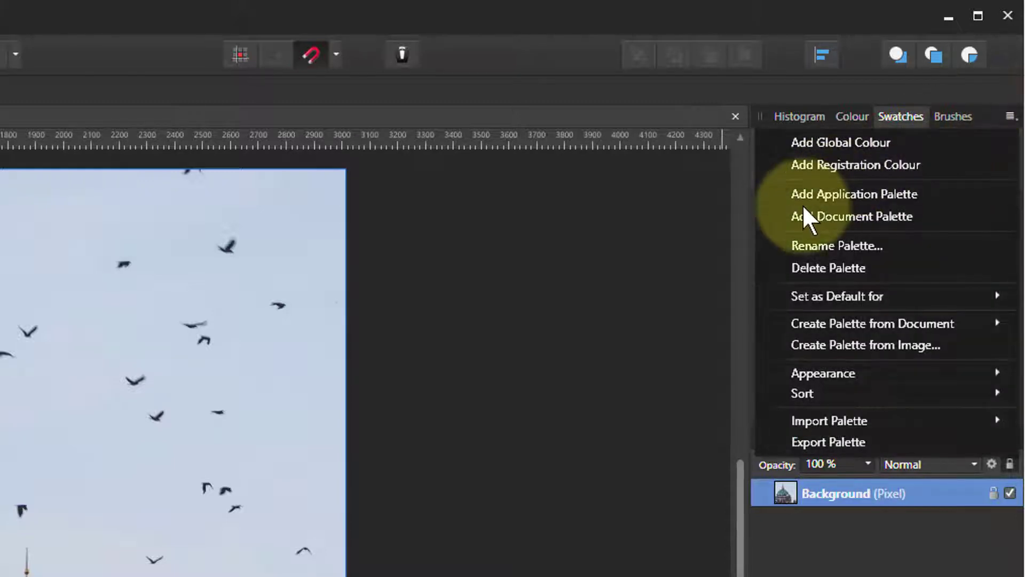
pyautogui.click(836, 215)
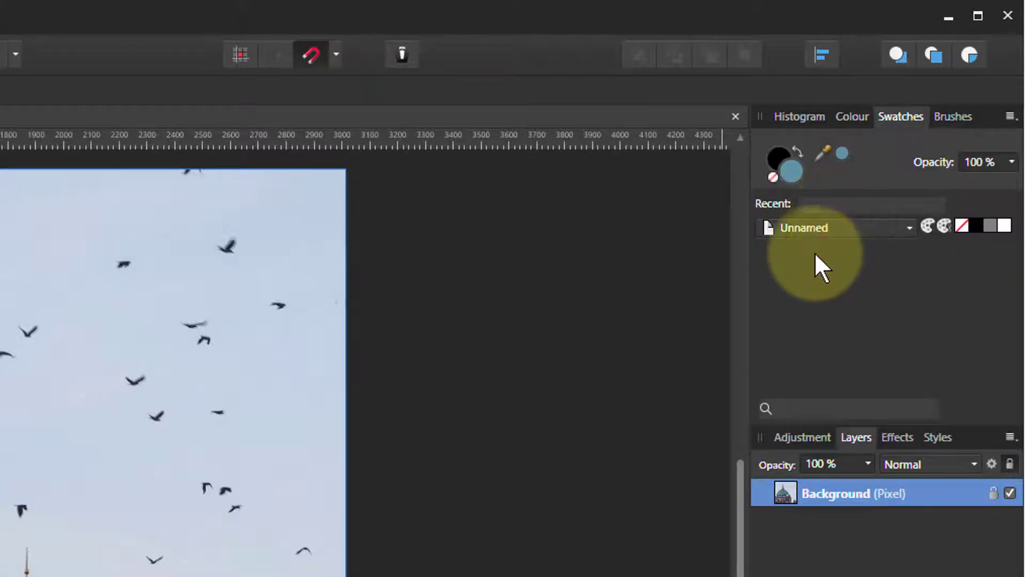
pyautogui.click(1009, 116)
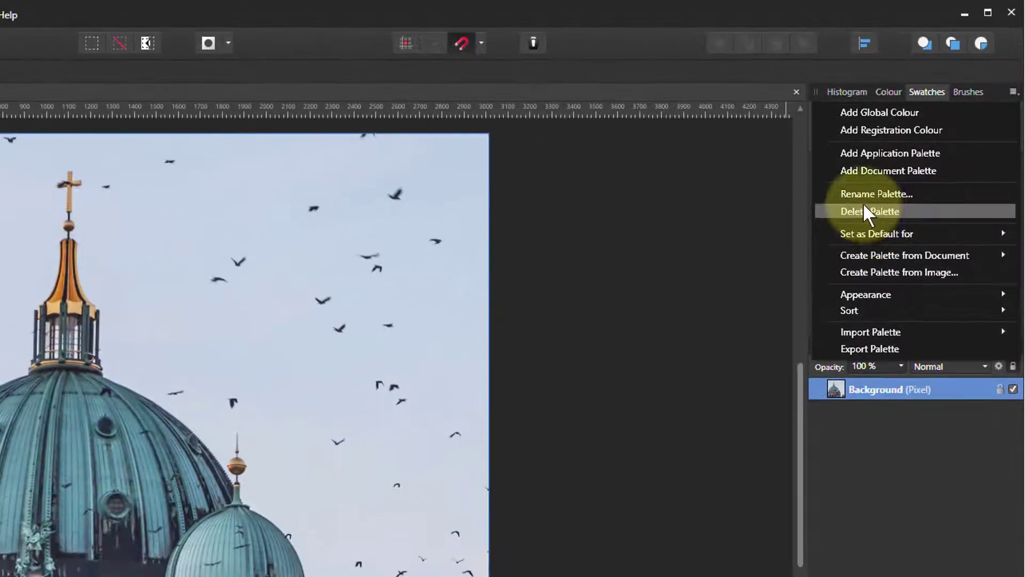
pyautogui.click(849, 211)
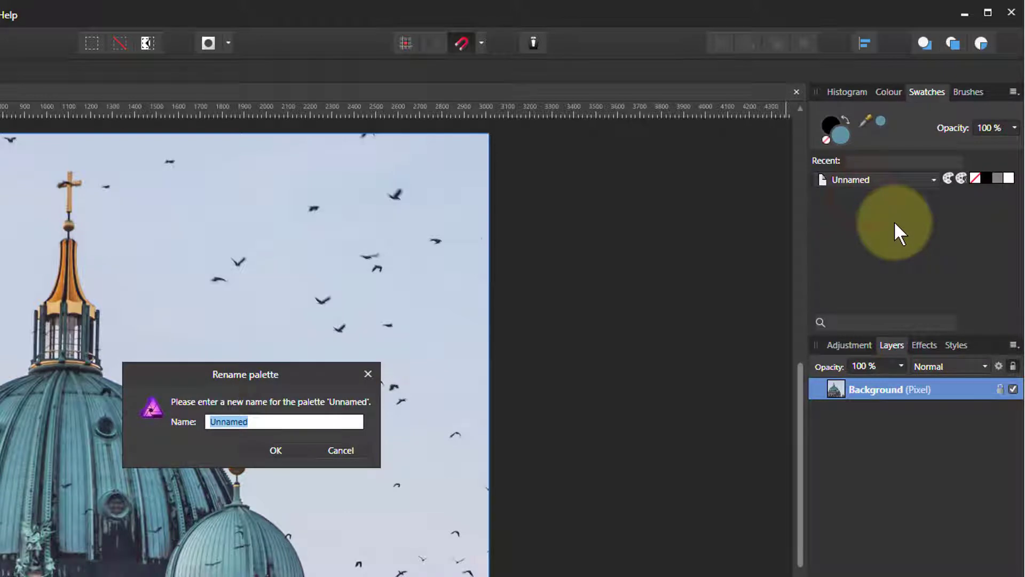
pyautogui.write('nice colours')
pyautogui.press('Return')
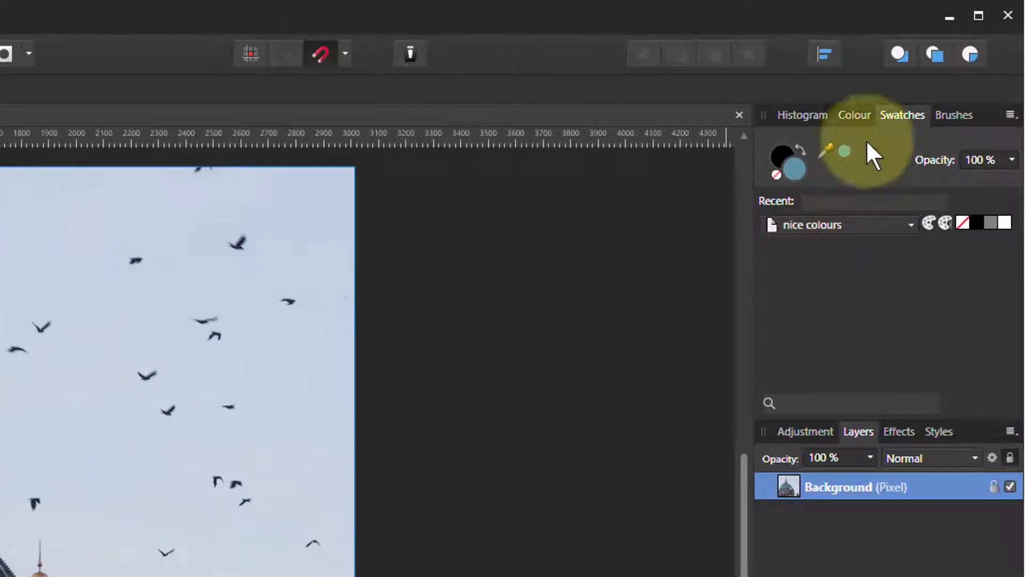
# Generate a triadic colour chord from the teal into the 'nice colours' palette
pyautogui.click(856, 114)
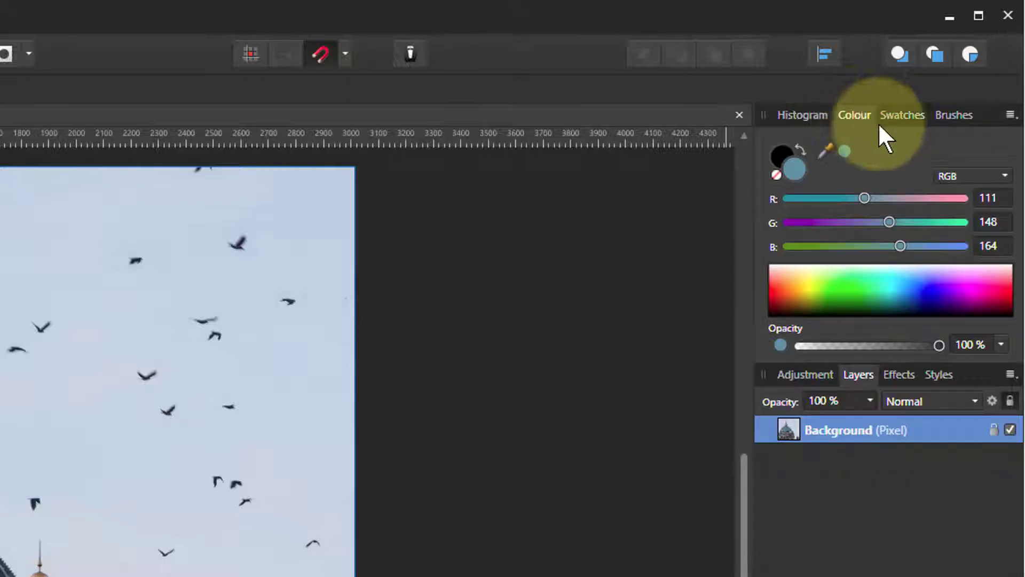
pyautogui.click(1010, 118)
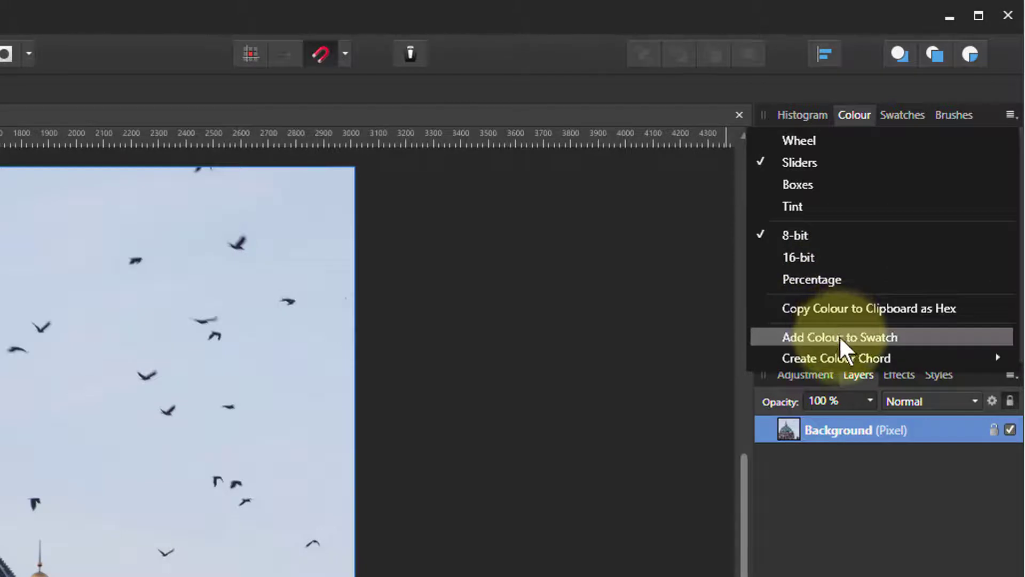
pyautogui.moveTo(839, 356)
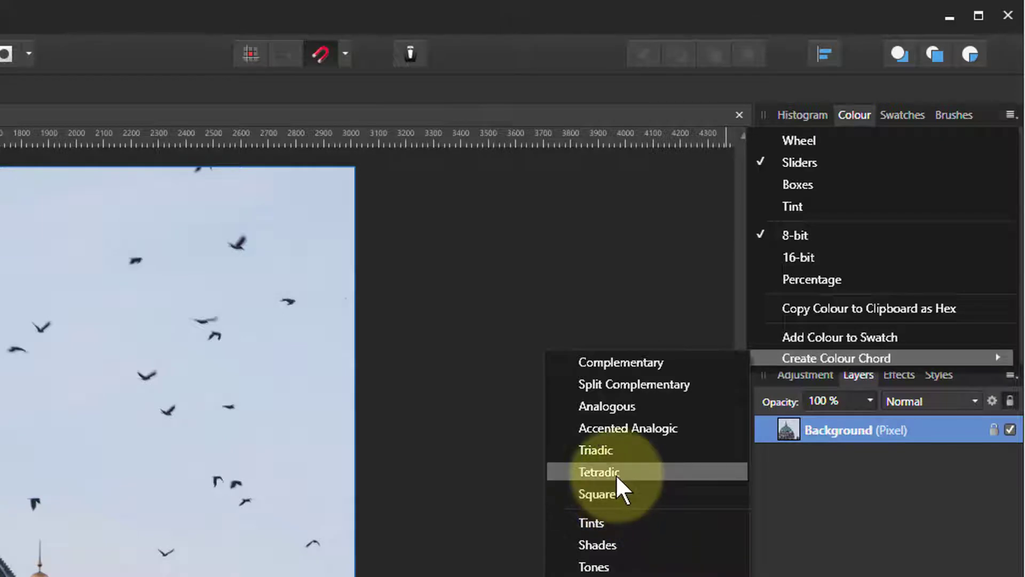
pyautogui.click(593, 451)
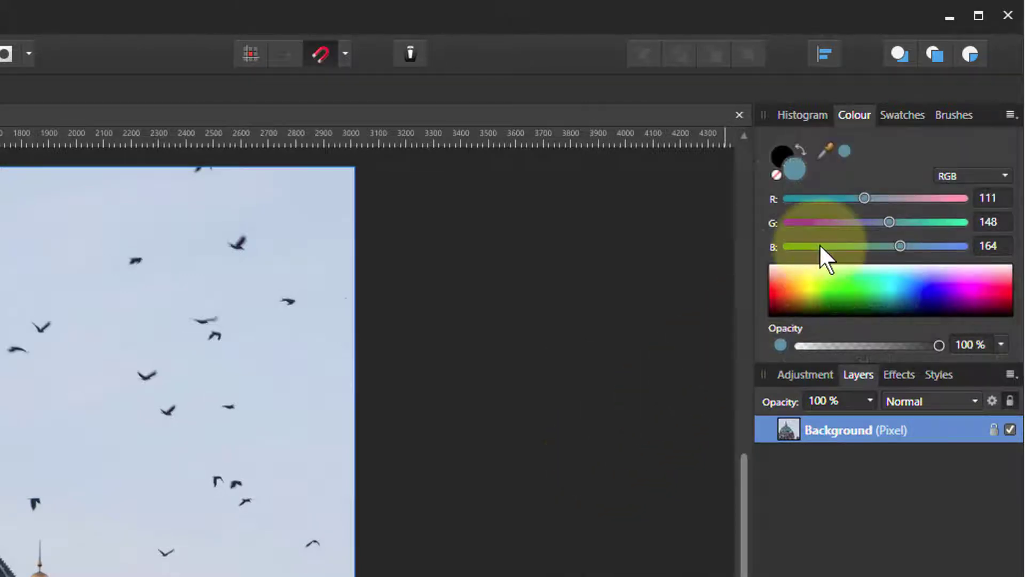
pyautogui.click(895, 113)
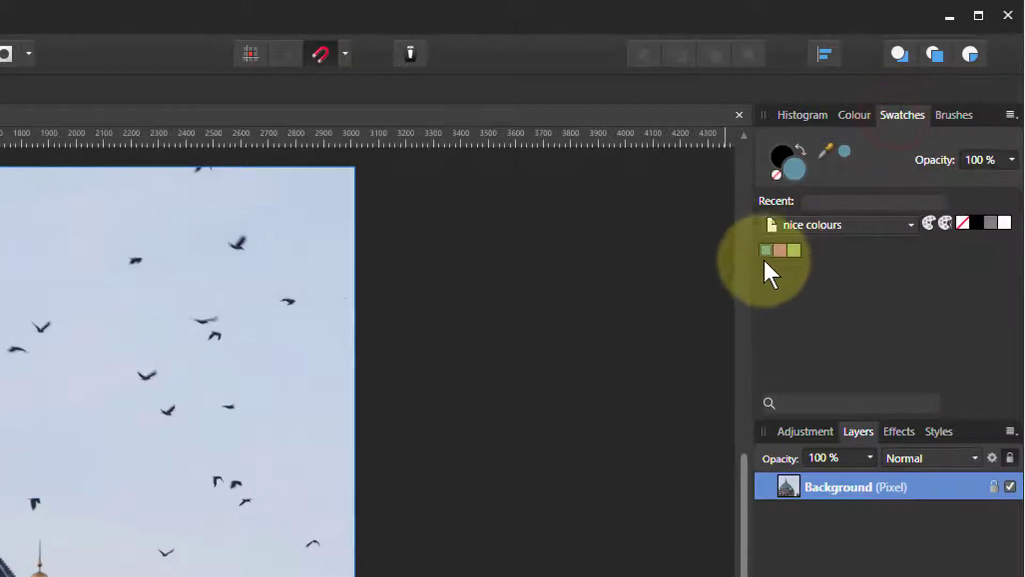
pyautogui.moveTo(794, 252)
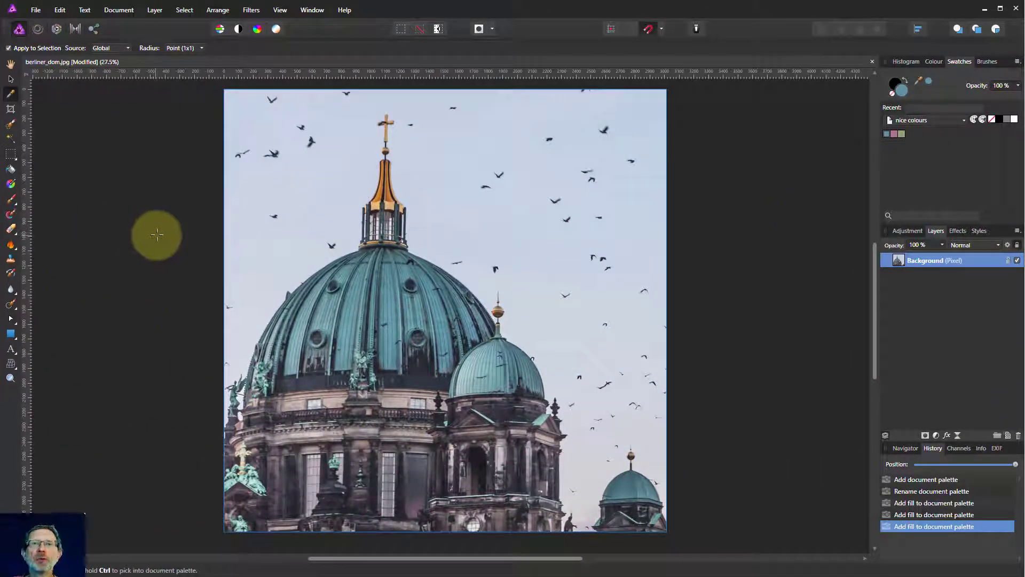
# Flood-select the sky of the photo at 12% tolerance
pyautogui.click(10, 143)
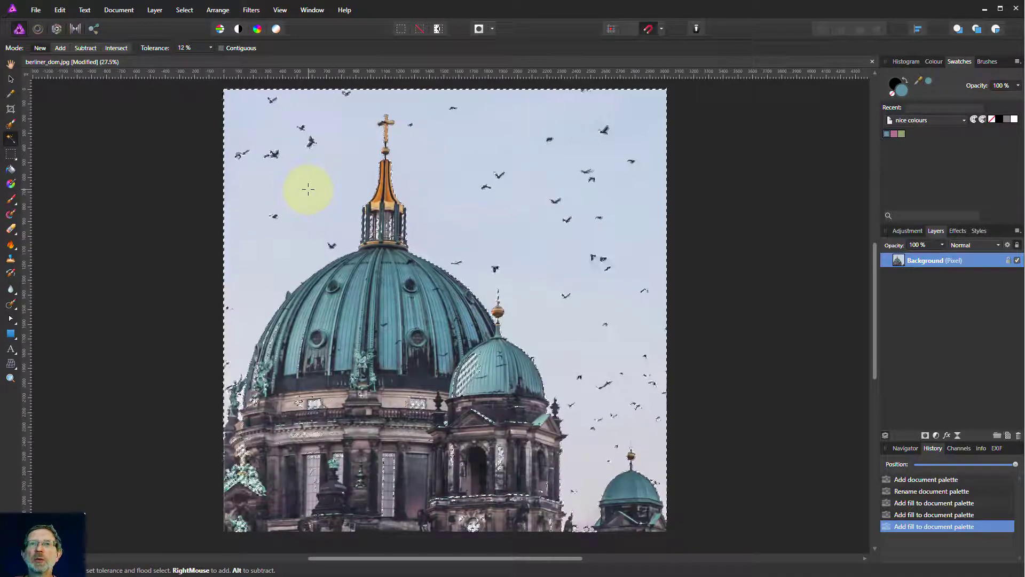
pyautogui.click(308, 189)
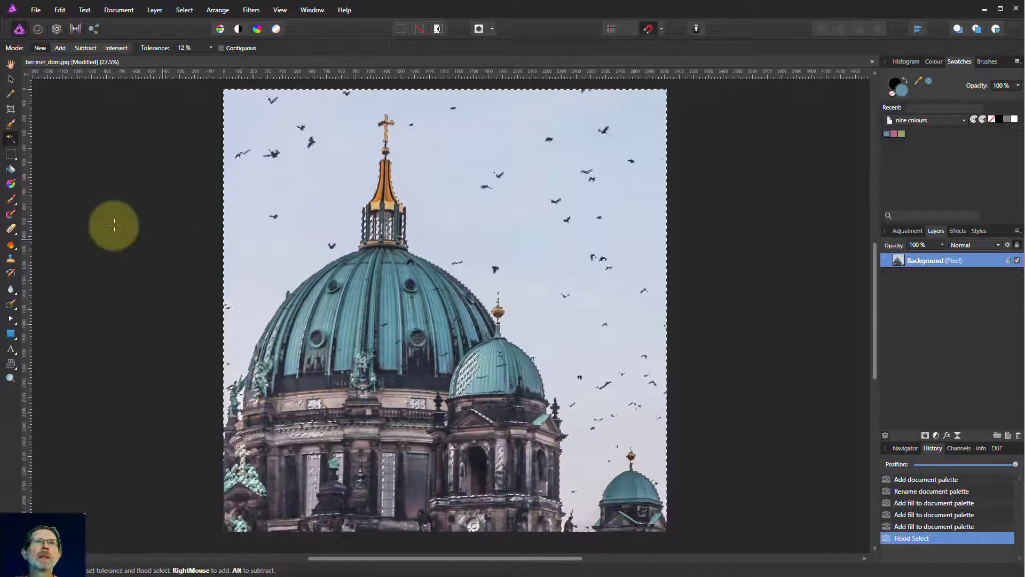
# Subtract the dome and lower building from the sky selection with a large, non-snapping Selection Brush
pyautogui.click(10, 126)
pyautogui.click(60, 47)
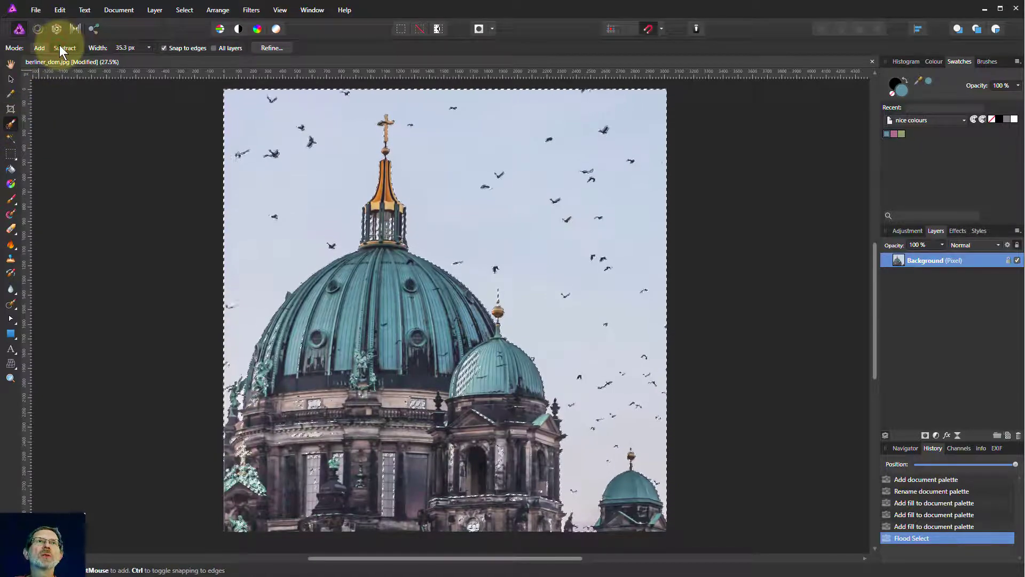
pyautogui.click(164, 47)
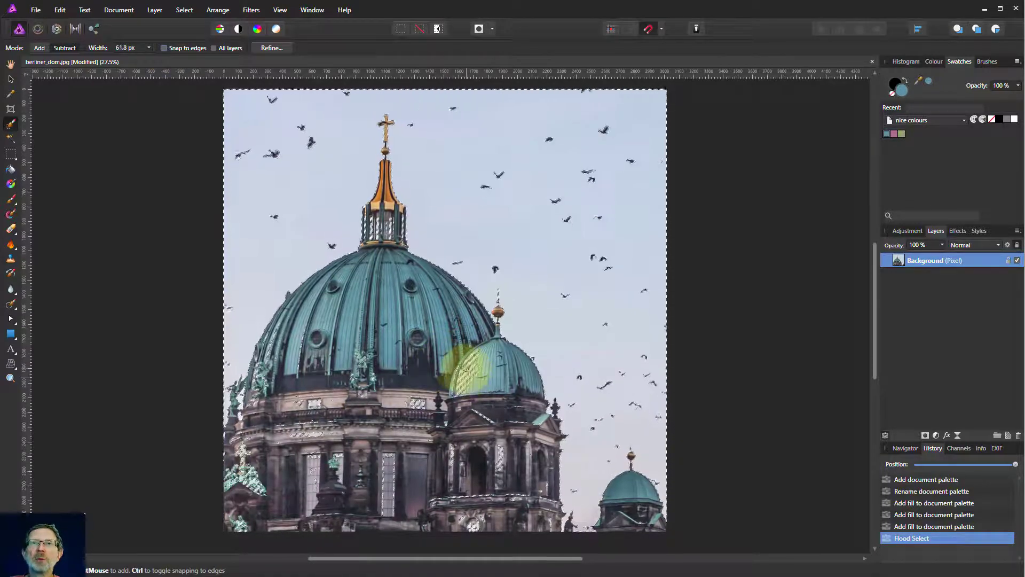
pyautogui.press(']')
pyautogui.press(']')
pyautogui.press(']')
pyautogui.press(']')
pyautogui.press(']')
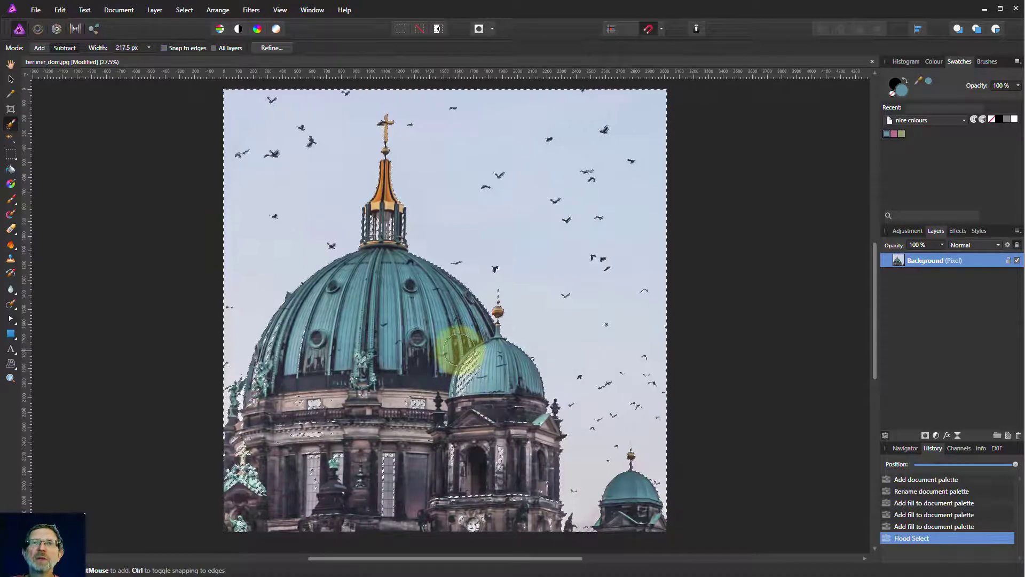
pyautogui.moveTo(458, 349); pyautogui.dragTo(455, 342)
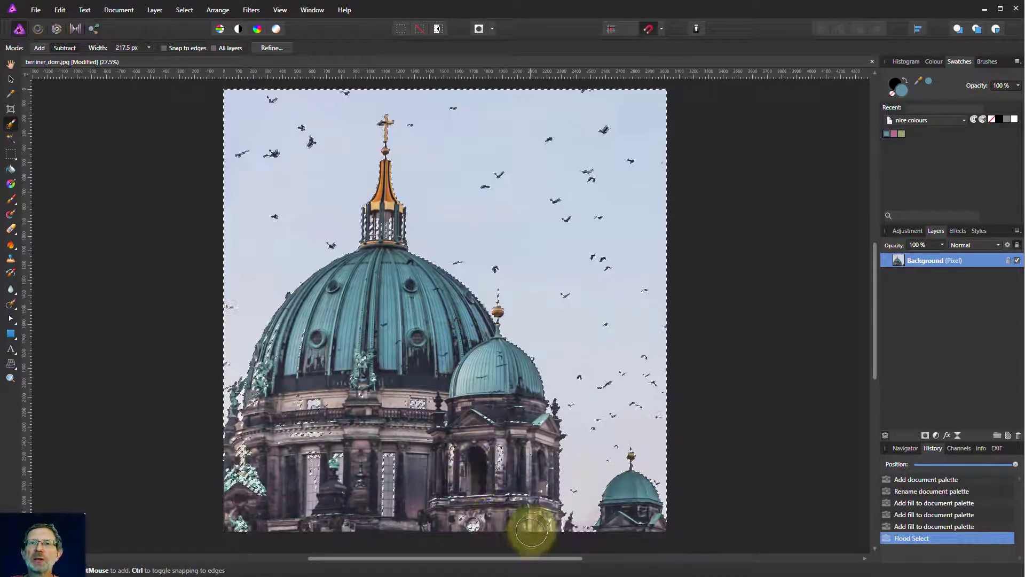
pyautogui.moveTo(541, 505); pyautogui.dragTo(519, 493)
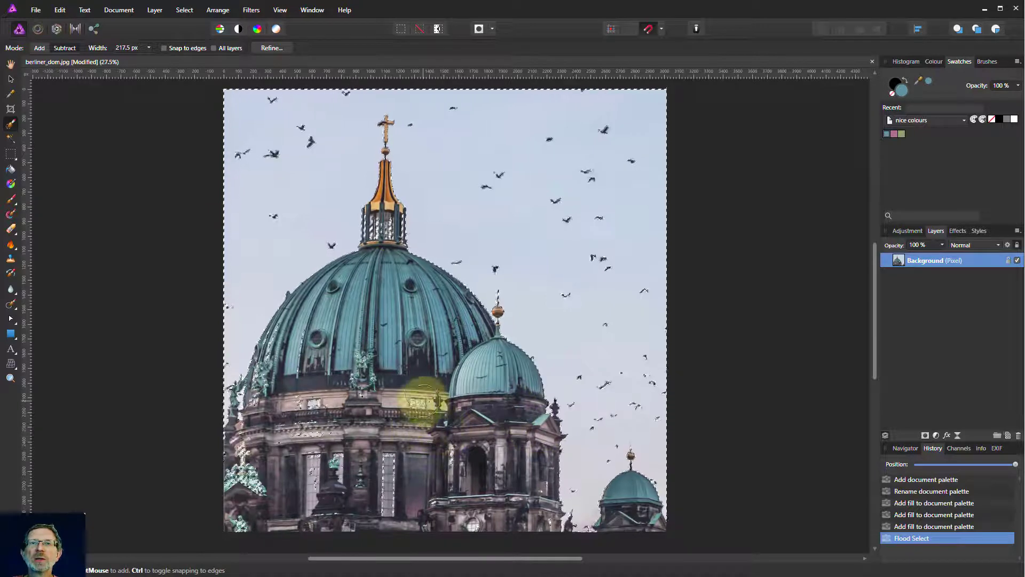
# Remove the balustrade, windows, statue and left stonework from the selection, then make pink current
pyautogui.moveTo(396, 437)
pyautogui.mouseDown()
pyautogui.moveTo(399, 545)
pyautogui.moveTo(361, 413)
pyautogui.mouseUp()
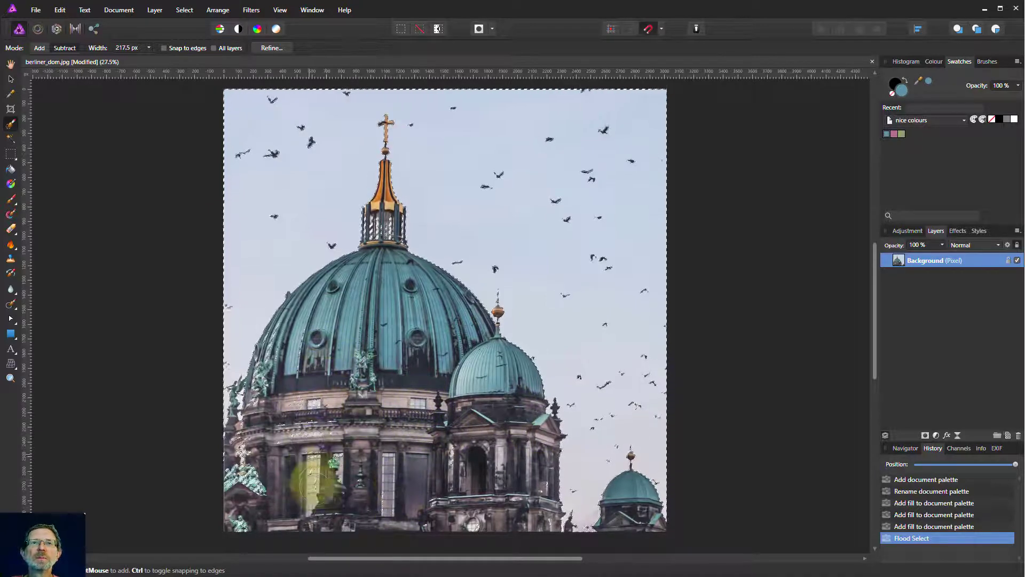
pyautogui.moveTo(315, 488)
pyautogui.mouseDown()
pyautogui.moveTo(340, 495)
pyautogui.moveTo(346, 462)
pyautogui.mouseUp()
pyautogui.moveTo(365, 368); pyautogui.dragTo(314, 337)
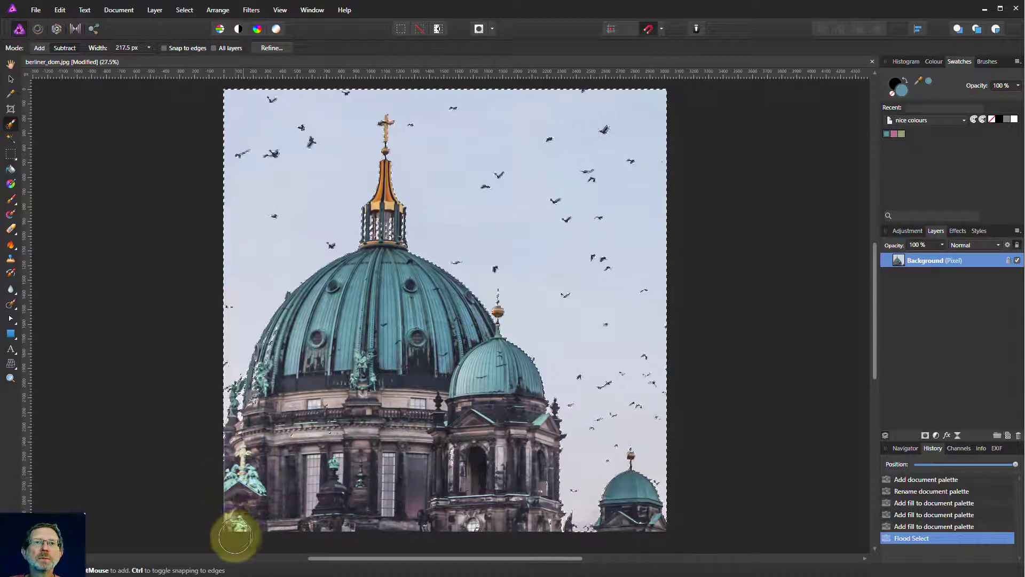
pyautogui.moveTo(234, 537)
pyautogui.mouseDown()
pyautogui.moveTo(279, 458)
pyautogui.moveTo(295, 327)
pyautogui.mouseUp()
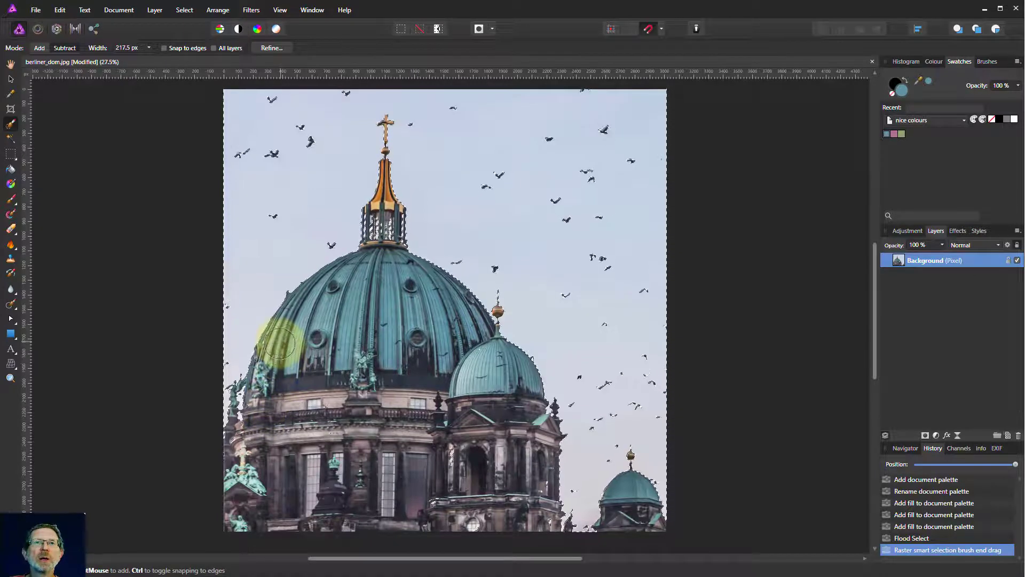
pyautogui.click(338, 425)
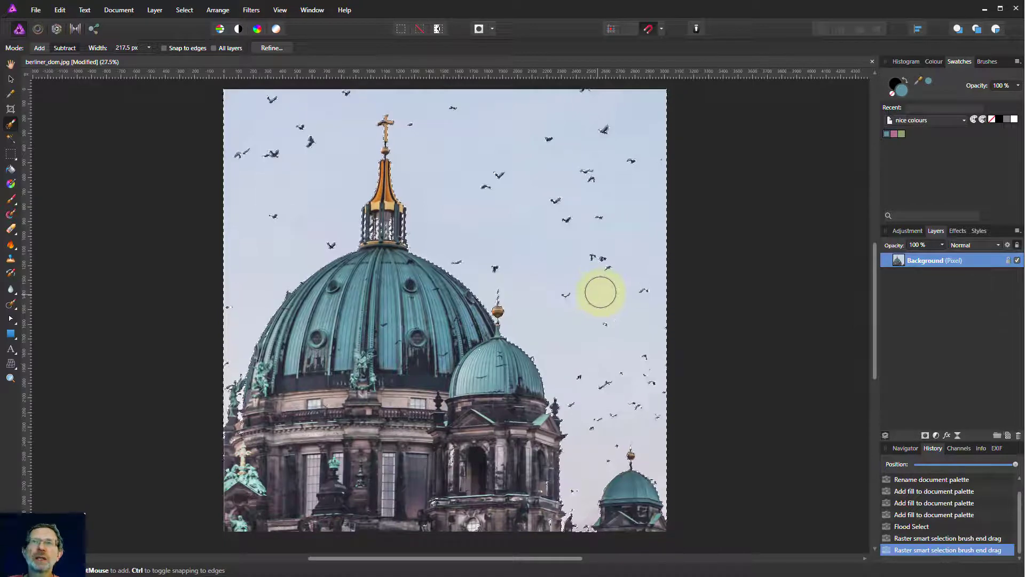
pyautogui.click(894, 134)
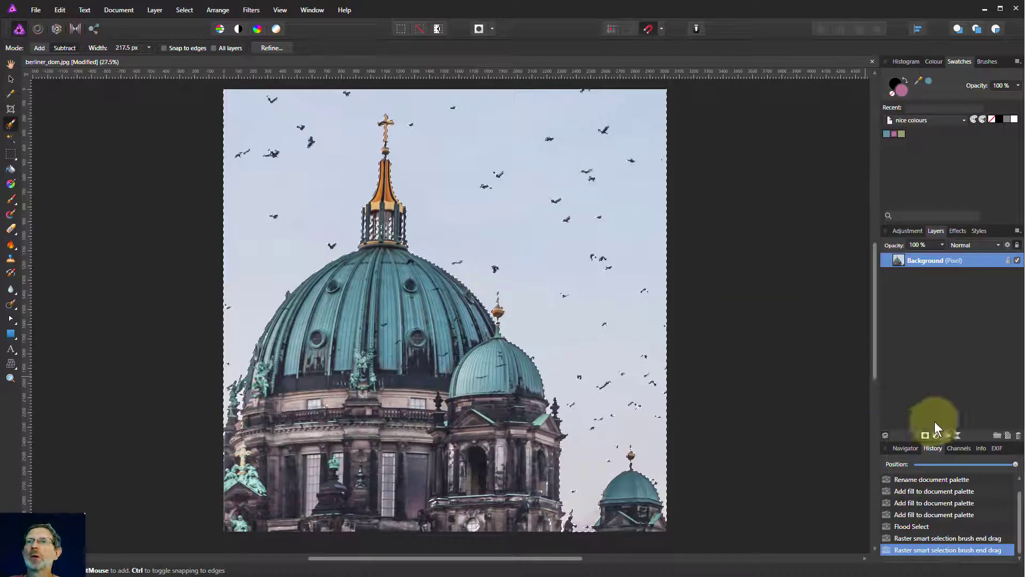
# Flood-fill the selected sky with pink on a new pixel layer, then deselect
pyautogui.click(1008, 436)
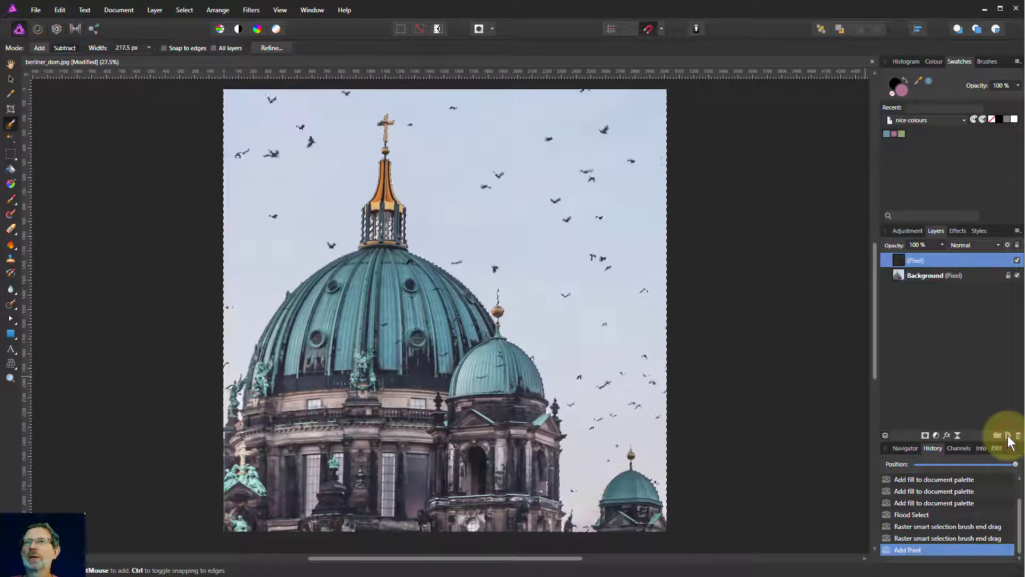
pyautogui.click(10, 170)
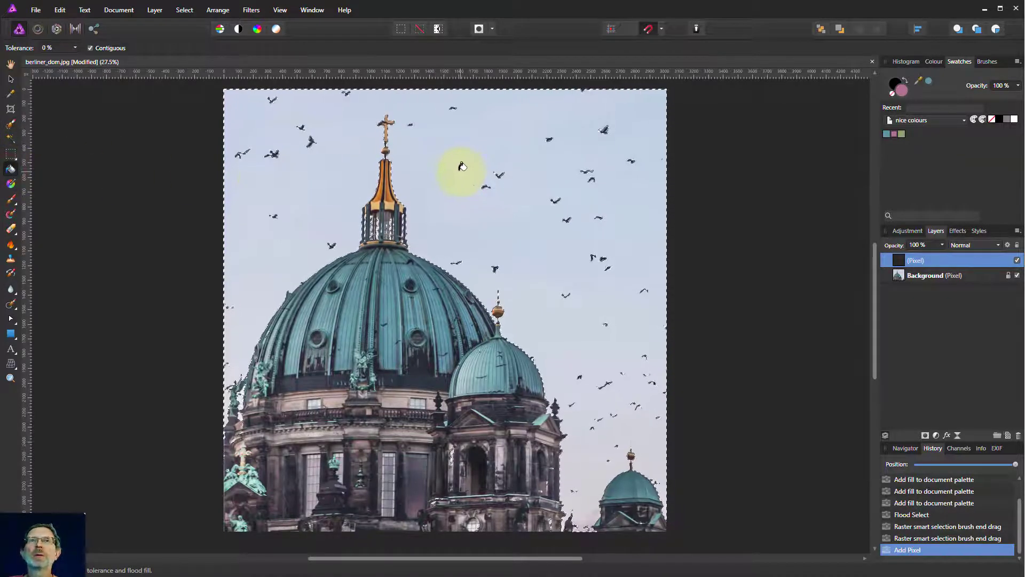
pyautogui.click(461, 167)
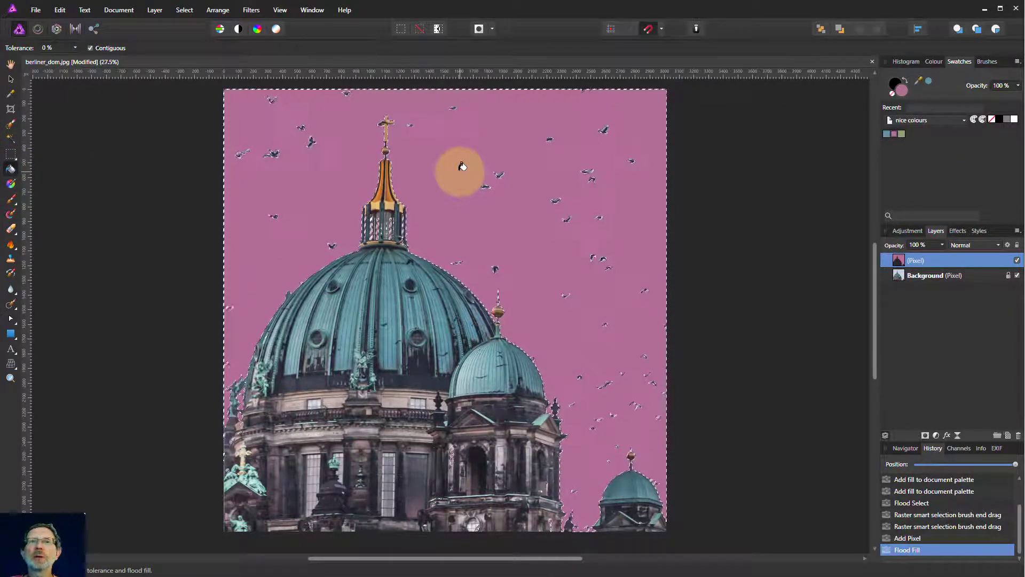
pyautogui.click(174, 11)
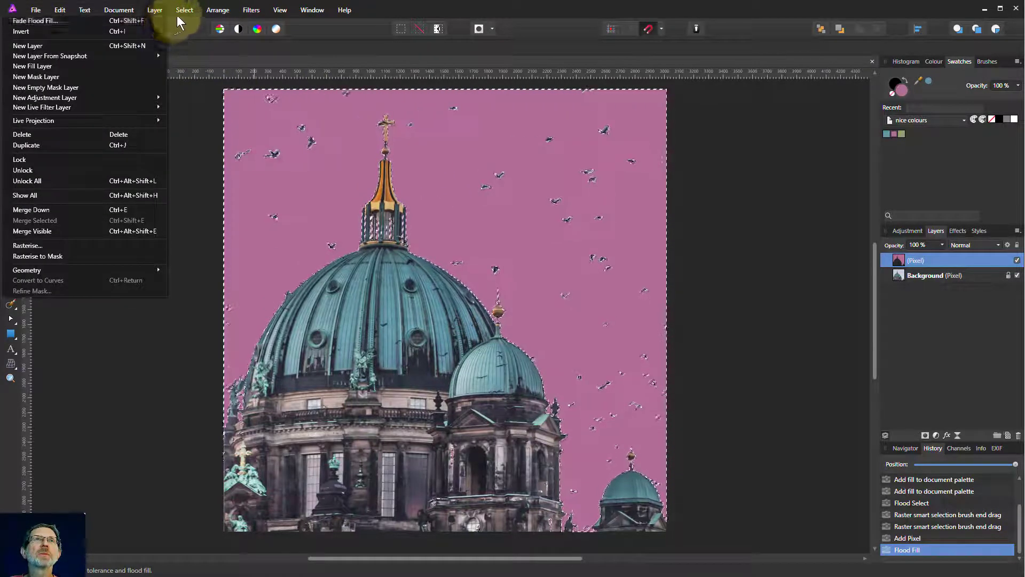
pyautogui.click(181, 31)
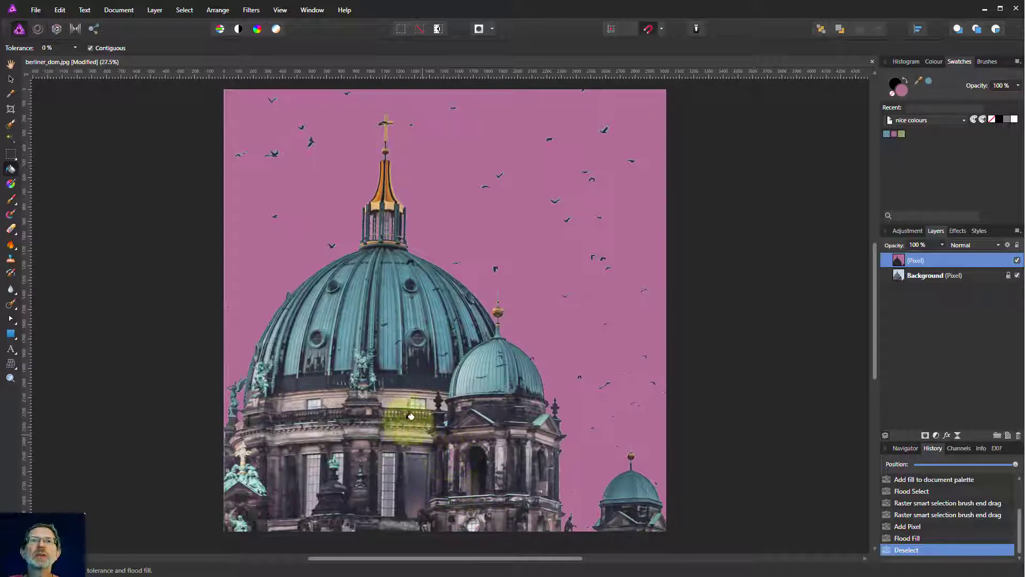
# Erase stray pink fill near the spire with a 157.2 px Erase Brush
pyautogui.click(11, 230)
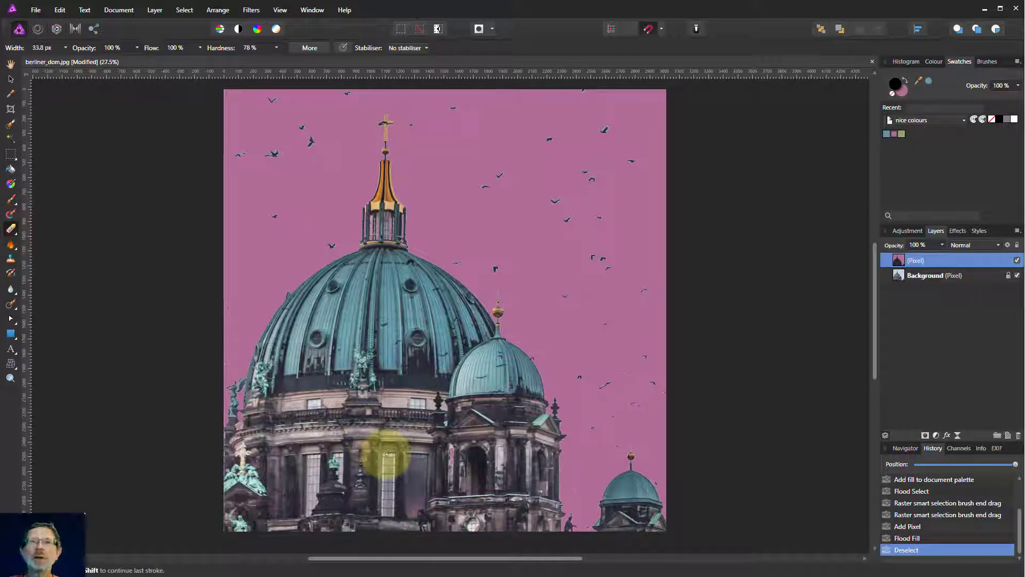
pyautogui.moveTo(386, 454)
pyautogui.mouseDown()
pyautogui.moveTo(418, 457)
pyautogui.moveTo(452, 439)
pyautogui.moveTo(455, 460)
pyautogui.mouseUp()
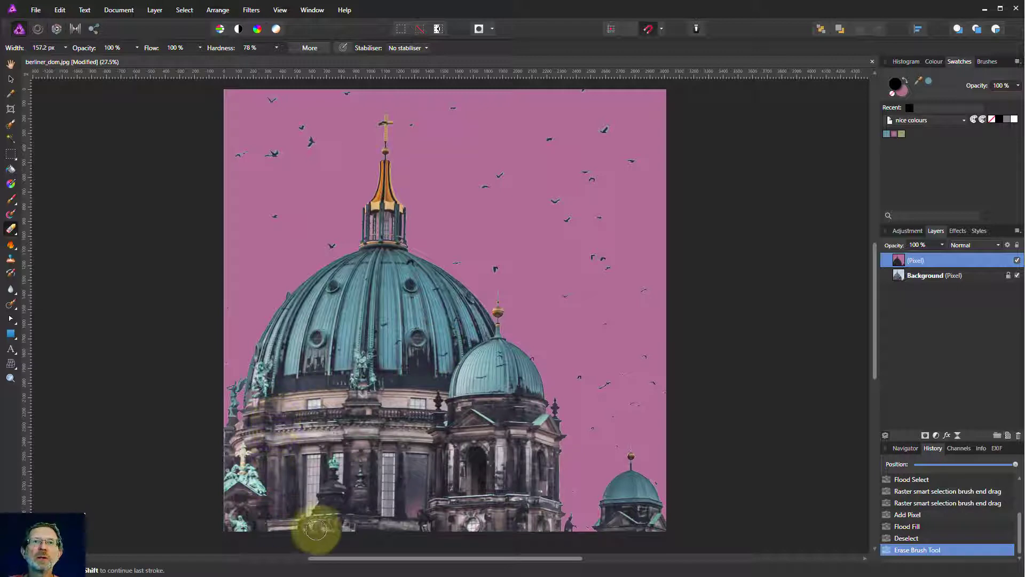
pyautogui.moveTo(576, 366)
pyautogui.mouseDown()
pyautogui.moveTo(604, 281)
pyautogui.moveTo(679, 251)
pyautogui.mouseUp()
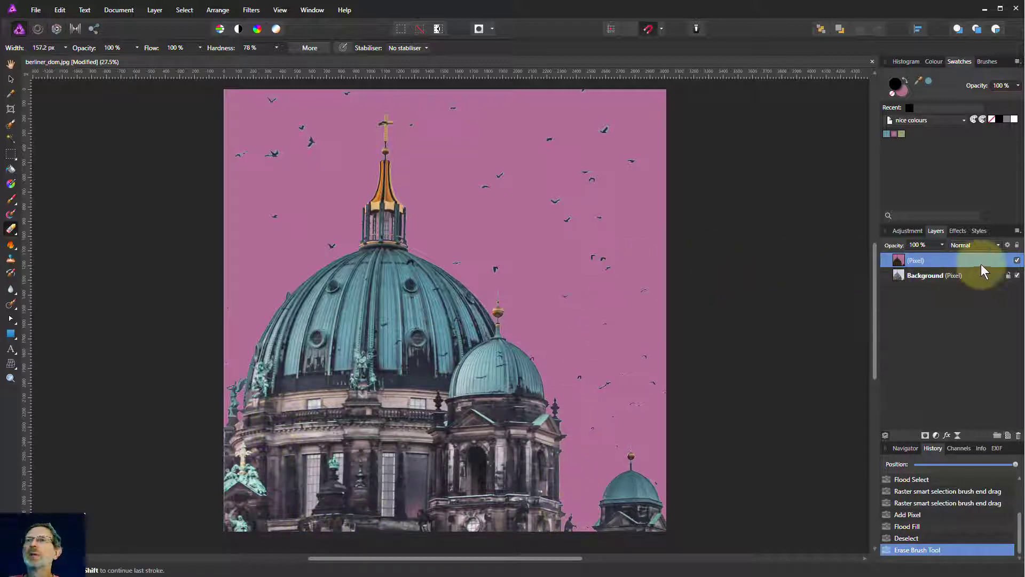
pyautogui.moveTo(372, 201)
pyautogui.mouseDown()
pyautogui.moveTo(355, 171)
pyautogui.moveTo(493, 158)
pyautogui.moveTo(642, 258)
pyautogui.moveTo(700, 257)
pyautogui.mouseUp()
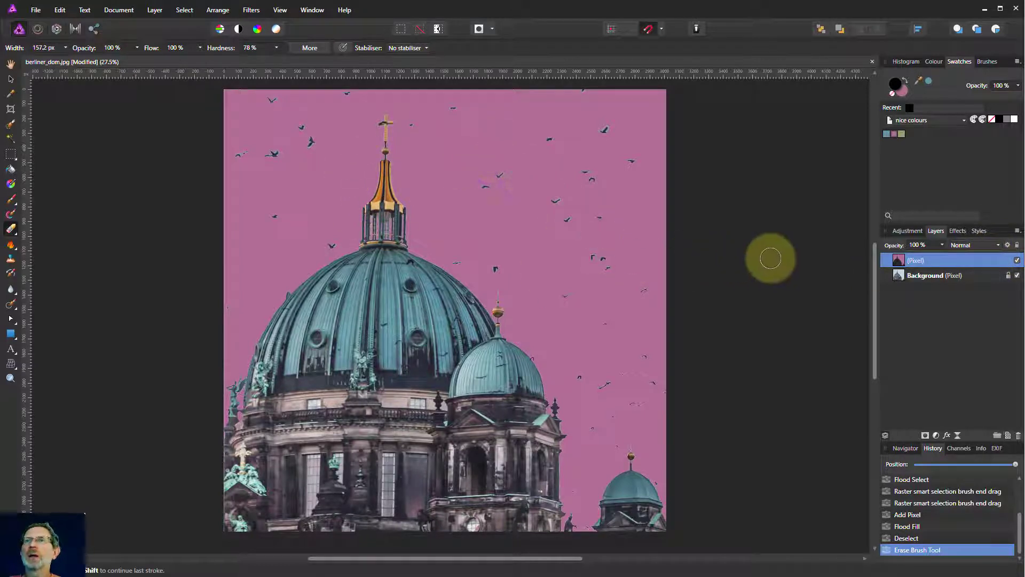
# Set the pink layer to Colour blend mode at 80% opacity
pyautogui.click(968, 247)
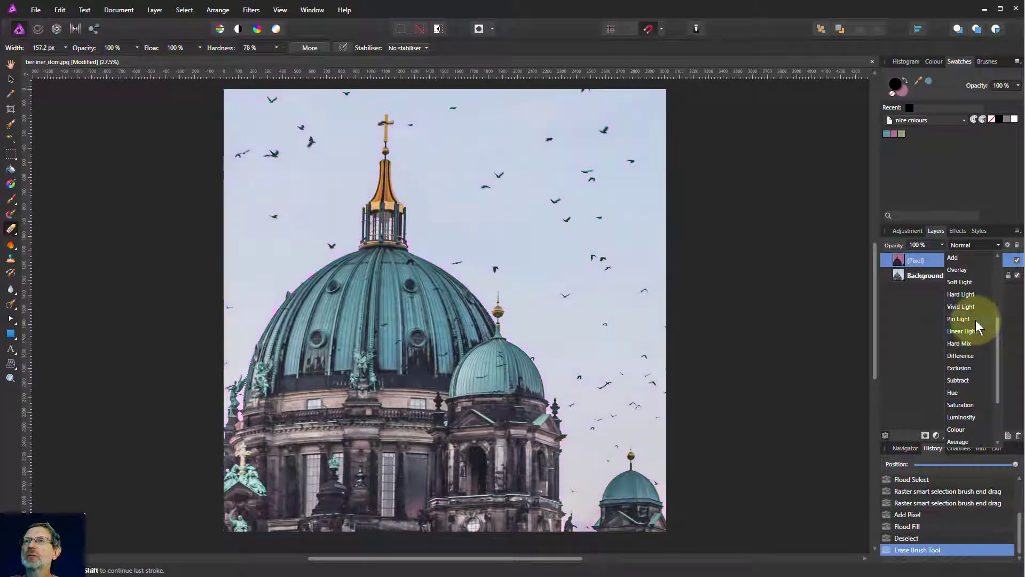
pyautogui.click(956, 428)
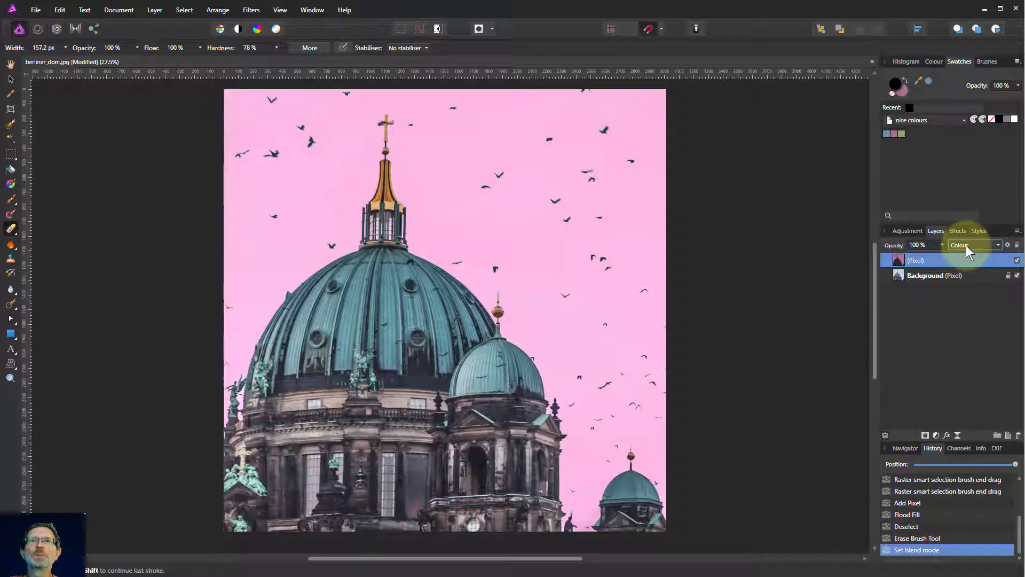
pyautogui.click(941, 245)
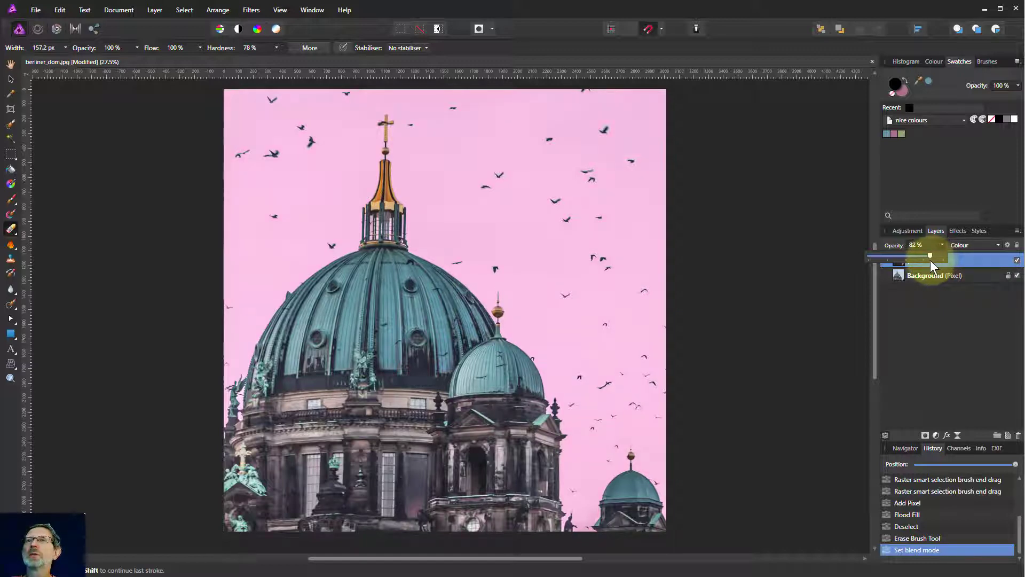
pyautogui.moveTo(928, 260); pyautogui.dragTo(928, 261)
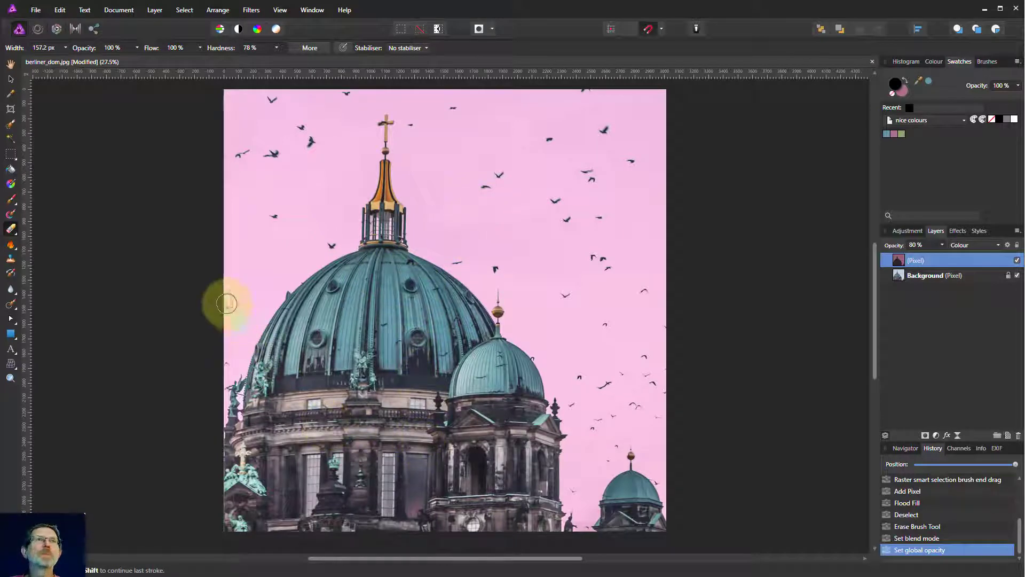
# Brush a selection over the lower building on the Background layer, then subtract unwanted areas
pyautogui.click(11, 125)
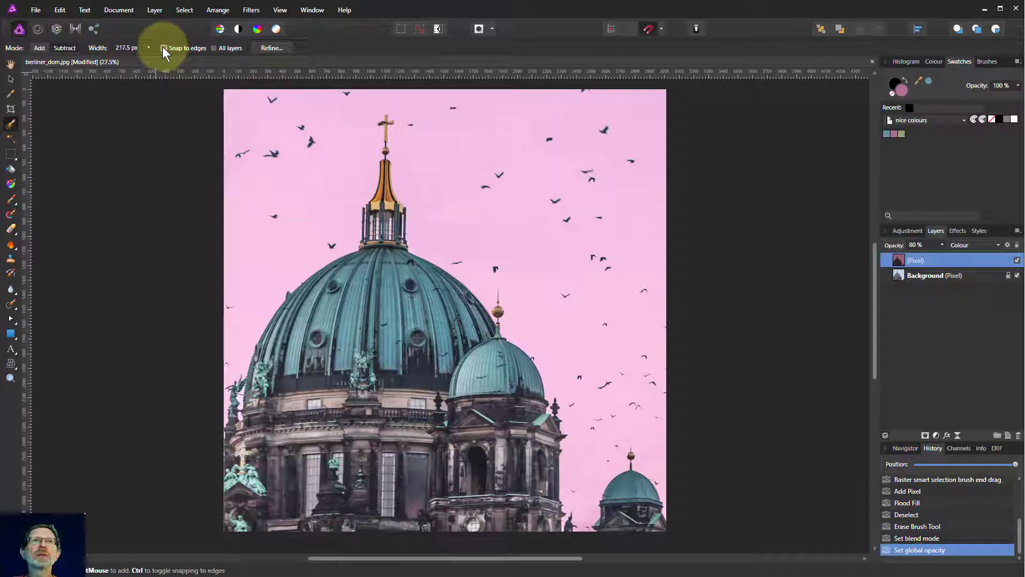
pyautogui.click(923, 276)
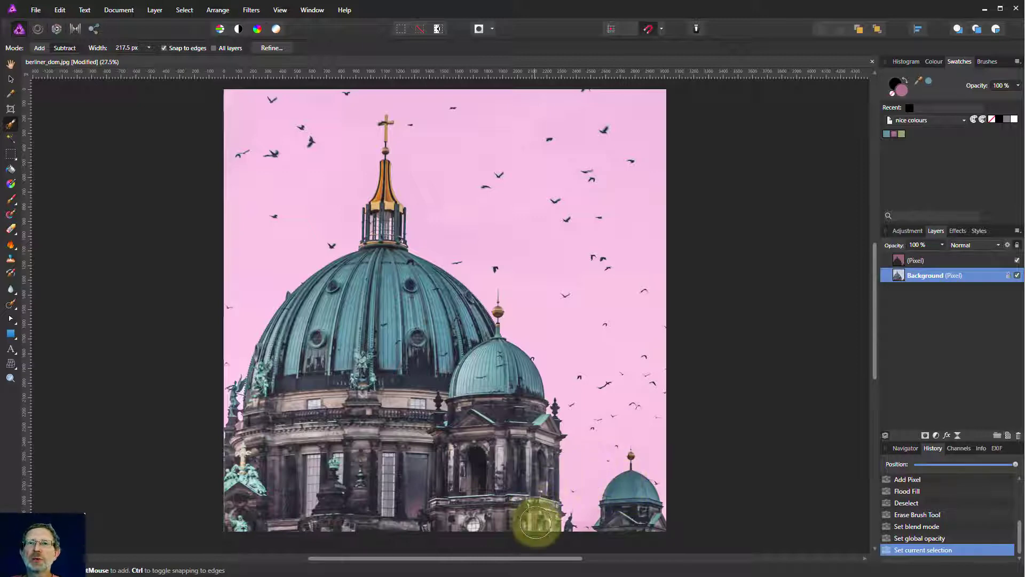
pyautogui.moveTo(536, 502); pyautogui.dragTo(533, 476)
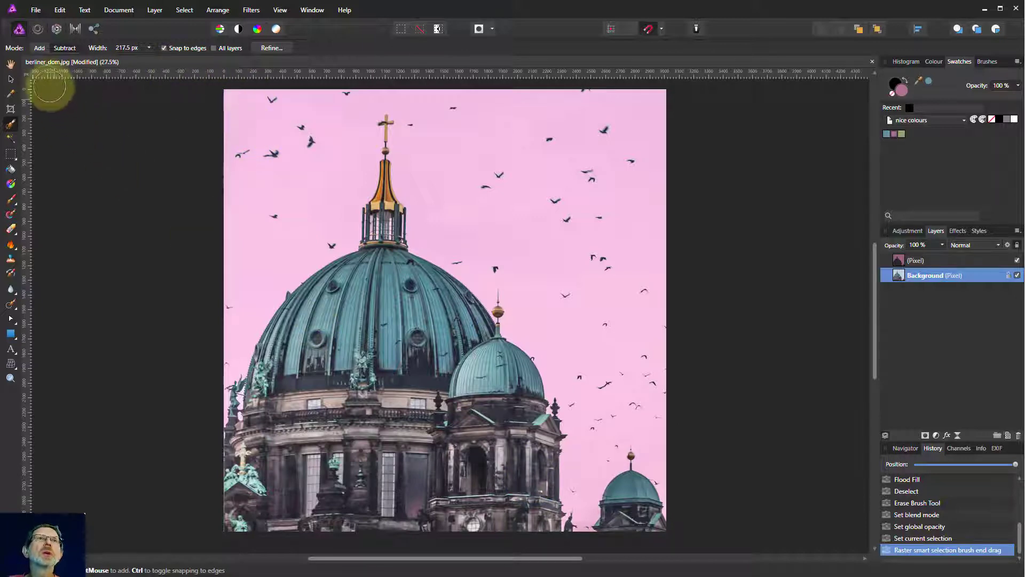
pyautogui.click(63, 47)
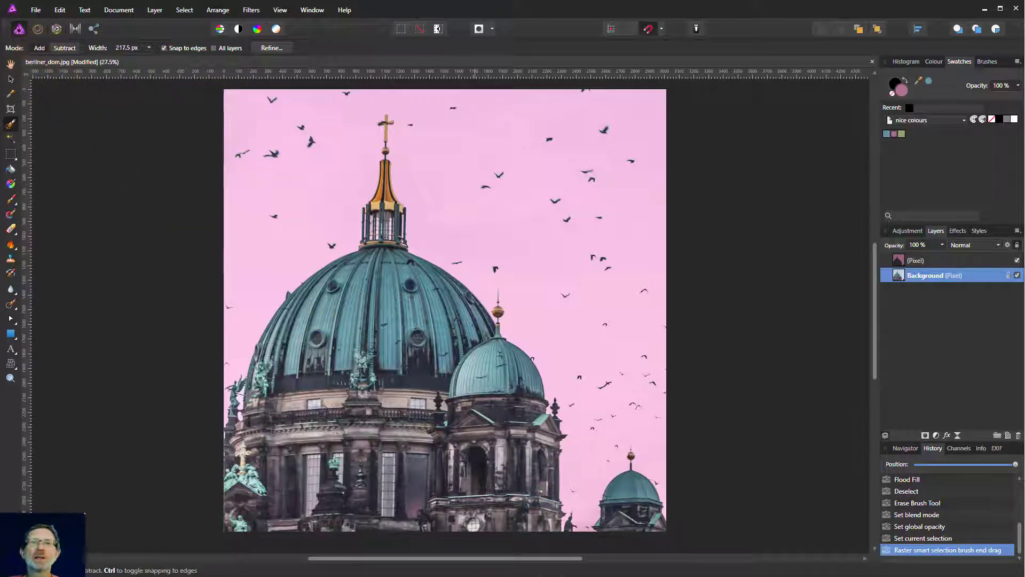
pyautogui.moveTo(630, 542)
pyautogui.mouseDown()
pyautogui.moveTo(540, 513)
pyautogui.moveTo(530, 430)
pyautogui.moveTo(457, 424)
pyautogui.moveTo(472, 457)
pyautogui.moveTo(473, 520)
pyautogui.moveTo(418, 451)
pyautogui.moveTo(412, 418)
pyautogui.moveTo(422, 414)
pyautogui.moveTo(285, 416)
pyautogui.moveTo(272, 424)
pyautogui.moveTo(283, 434)
pyautogui.mouseUp()
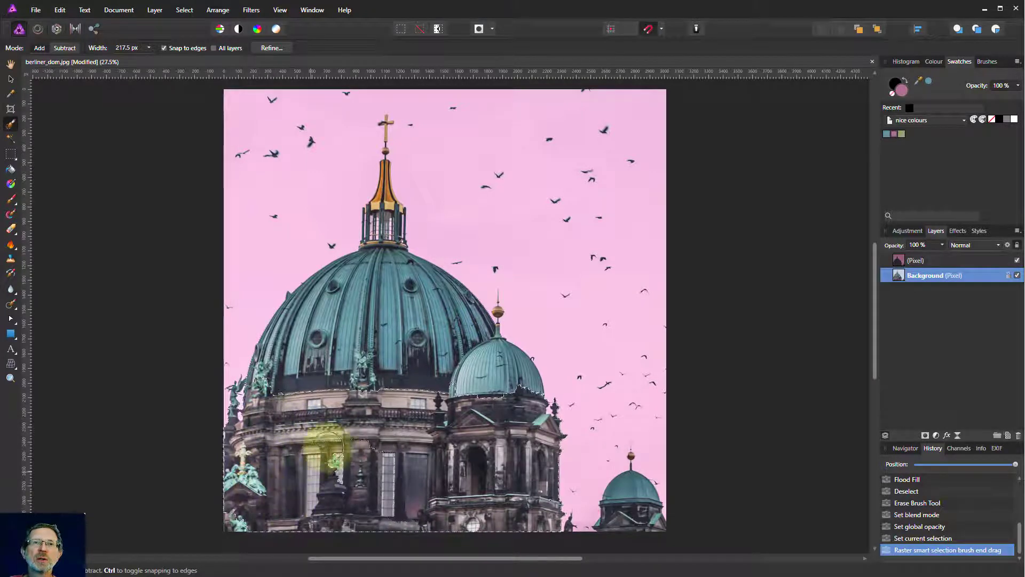
pyautogui.moveTo(335, 446)
pyautogui.mouseDown()
pyautogui.moveTo(414, 476)
pyautogui.moveTo(355, 551)
pyautogui.moveTo(331, 559)
pyautogui.moveTo(372, 557)
pyautogui.moveTo(372, 541)
pyautogui.moveTo(328, 484)
pyautogui.mouseUp()
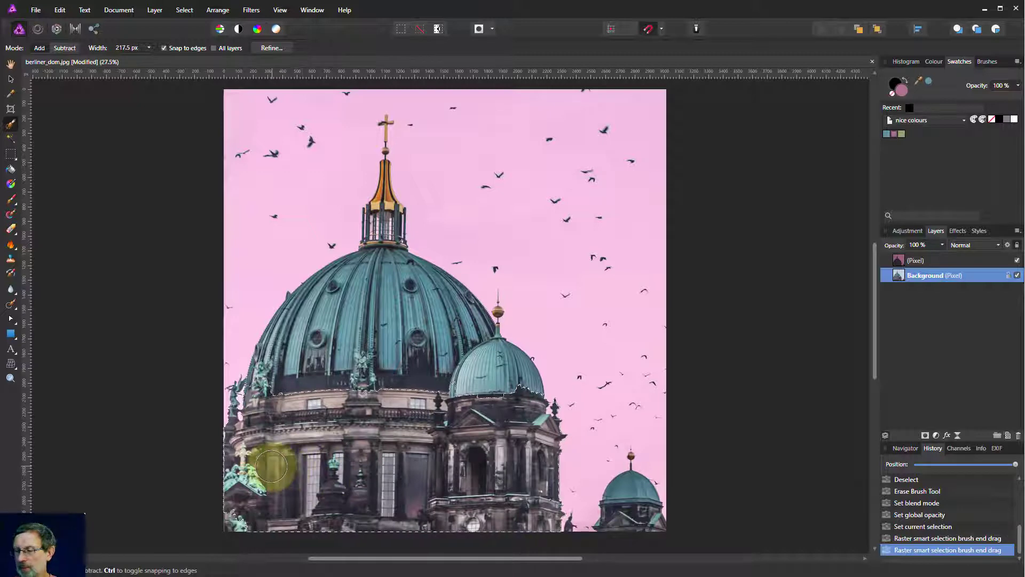
# With a smaller brush, refine the selection around the left statues, bottom statue and small dome
pyautogui.press('[')
pyautogui.press('[')
pyautogui.press('[')
pyautogui.press('[')
pyautogui.press('[')
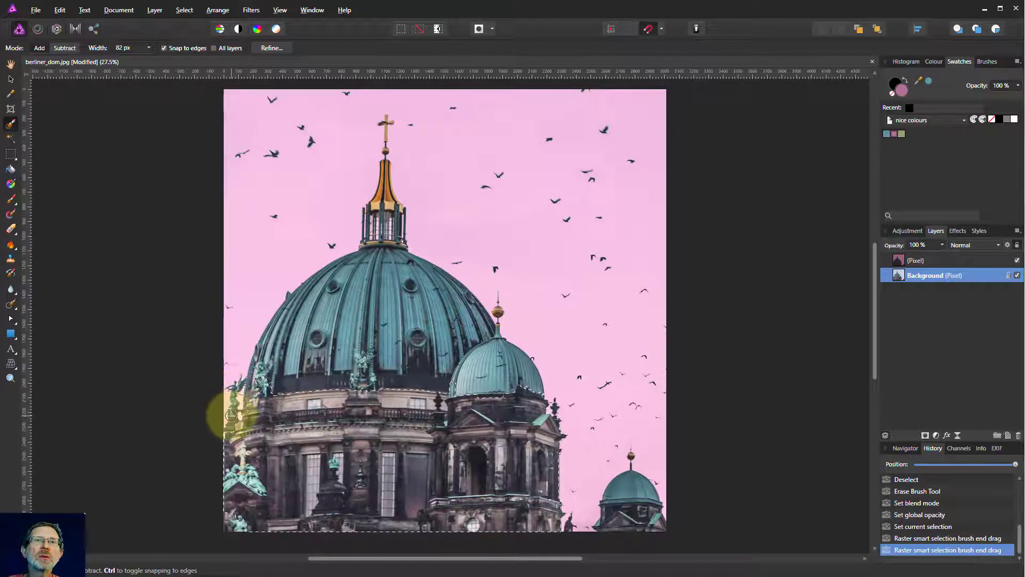
pyautogui.click(232, 410)
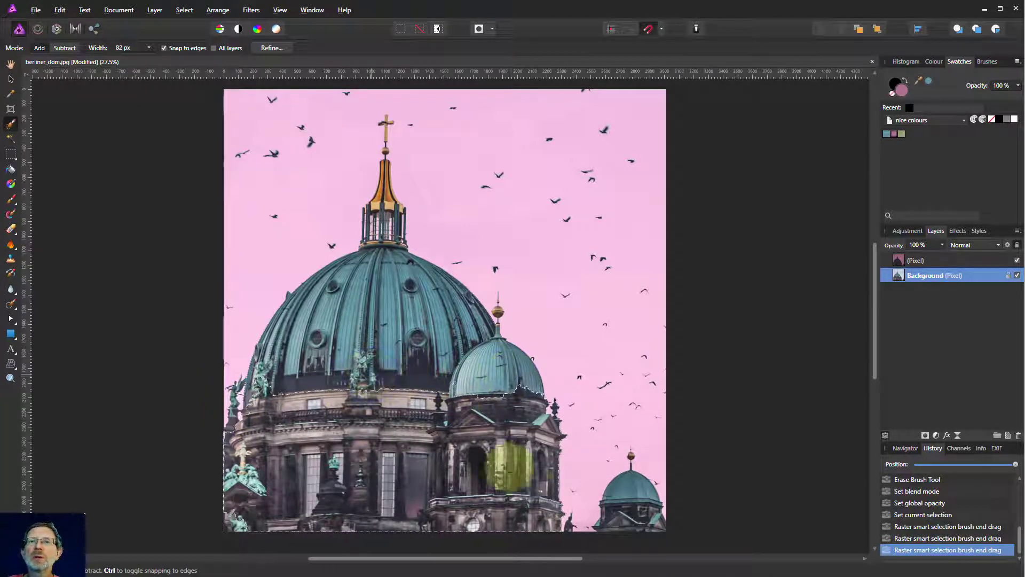
pyautogui.click(568, 535)
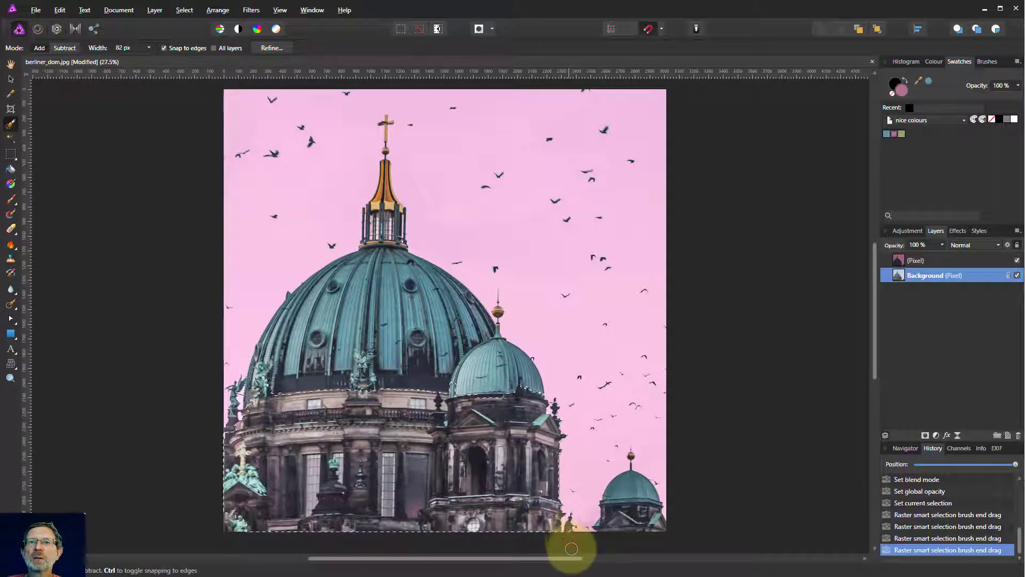
pyautogui.click(619, 525)
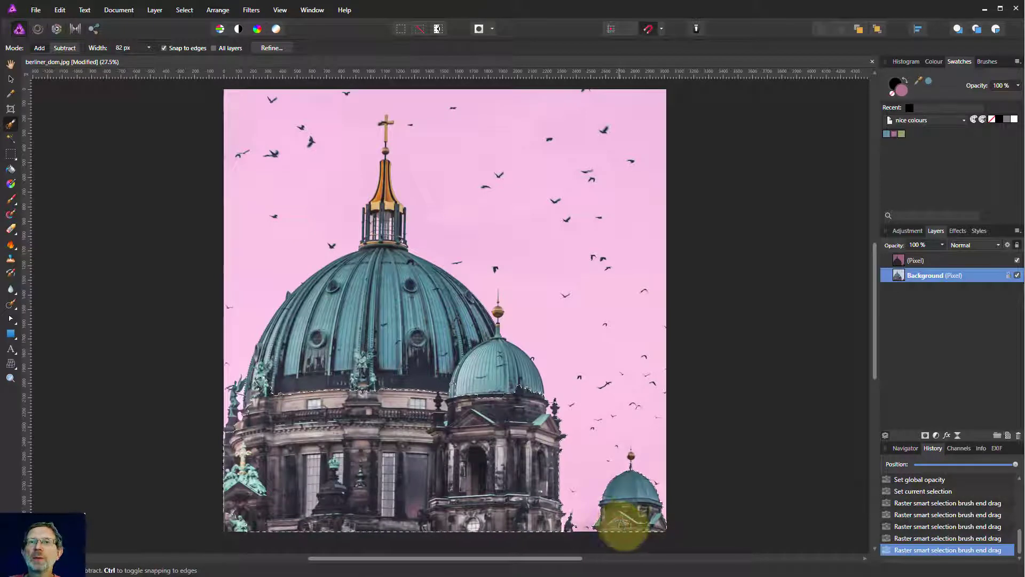
pyautogui.moveTo(598, 482)
pyautogui.mouseDown()
pyautogui.moveTo(651, 490)
pyautogui.moveTo(599, 498)
pyautogui.moveTo(613, 530)
pyautogui.moveTo(628, 512)
pyautogui.moveTo(649, 553)
pyautogui.mouseUp()
pyautogui.click(618, 514)
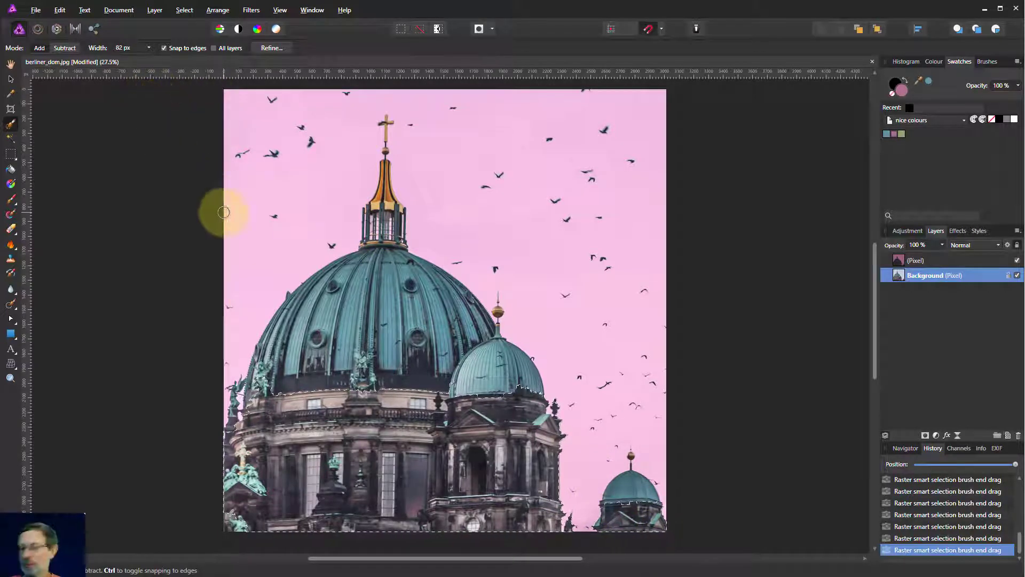
pyautogui.press('[')
pyautogui.press('[')
pyautogui.press('[')
pyautogui.press('[')
pyautogui.press('[')
pyautogui.press('[')
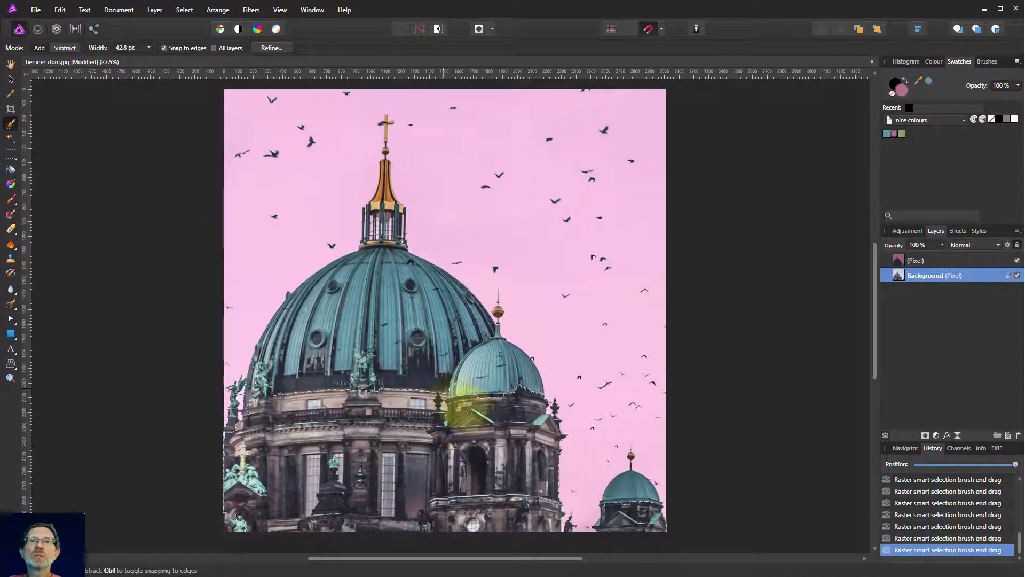
pyautogui.press('[')
pyautogui.press('[')
pyautogui.press('[')
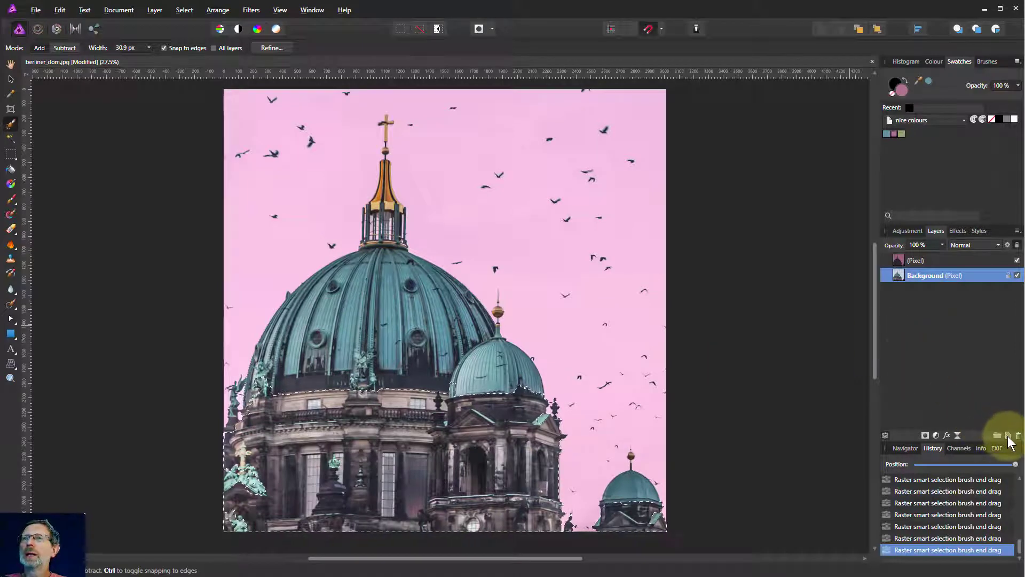
# Fill the selected stonework with the palette's green on a new pixel layer
pyautogui.click(1008, 437)
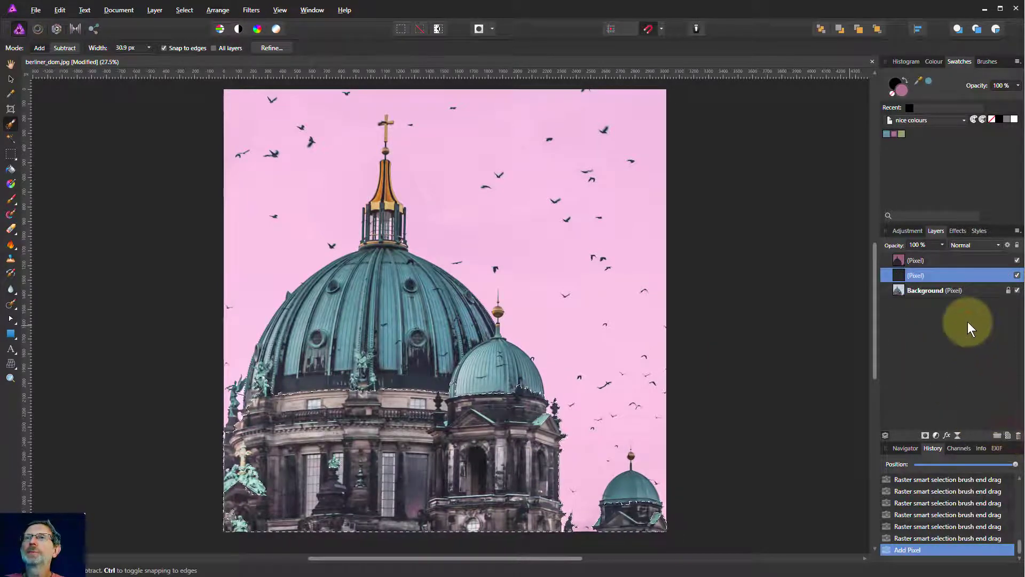
pyautogui.click(902, 133)
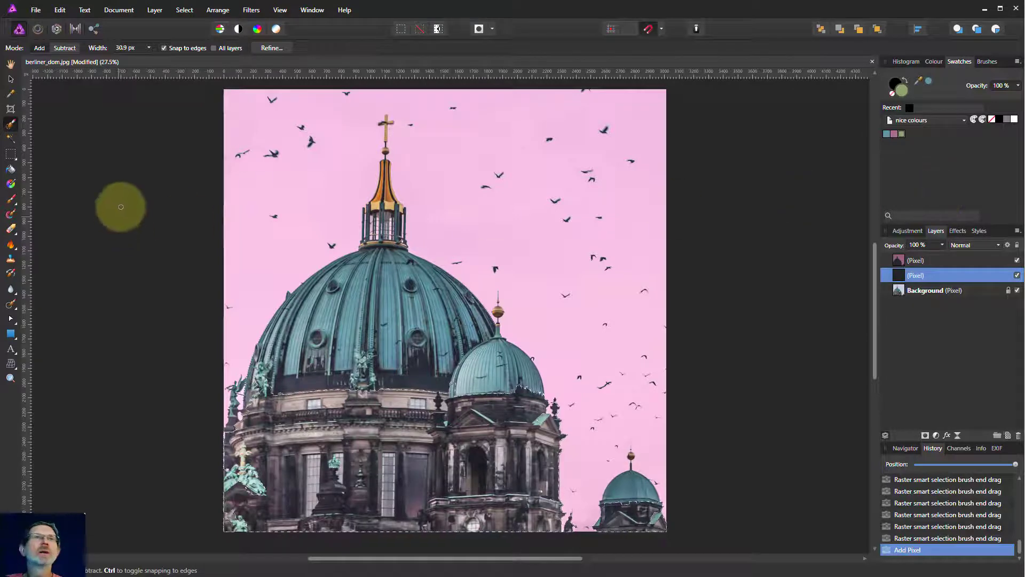
pyautogui.click(12, 170)
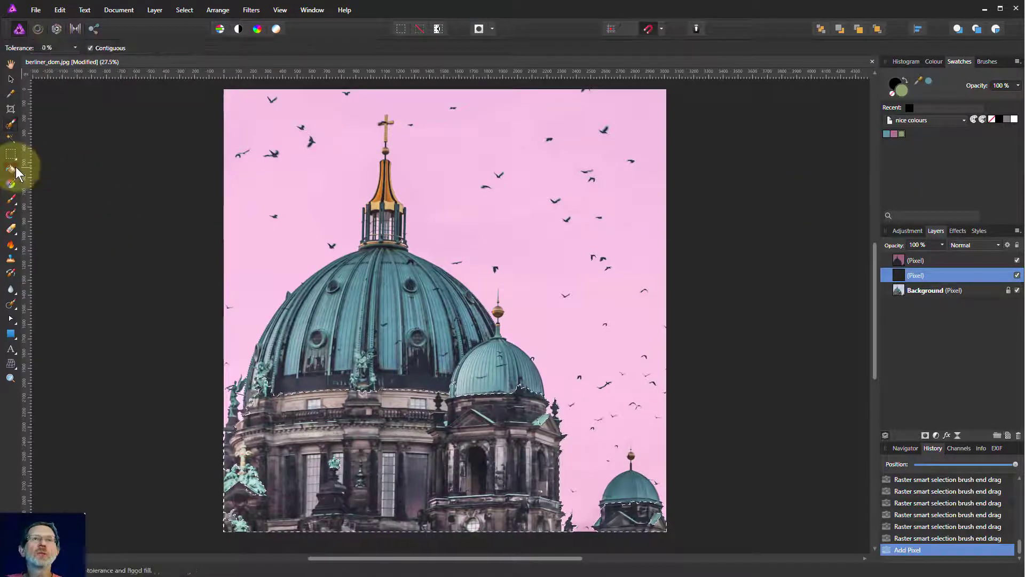
pyautogui.click(302, 404)
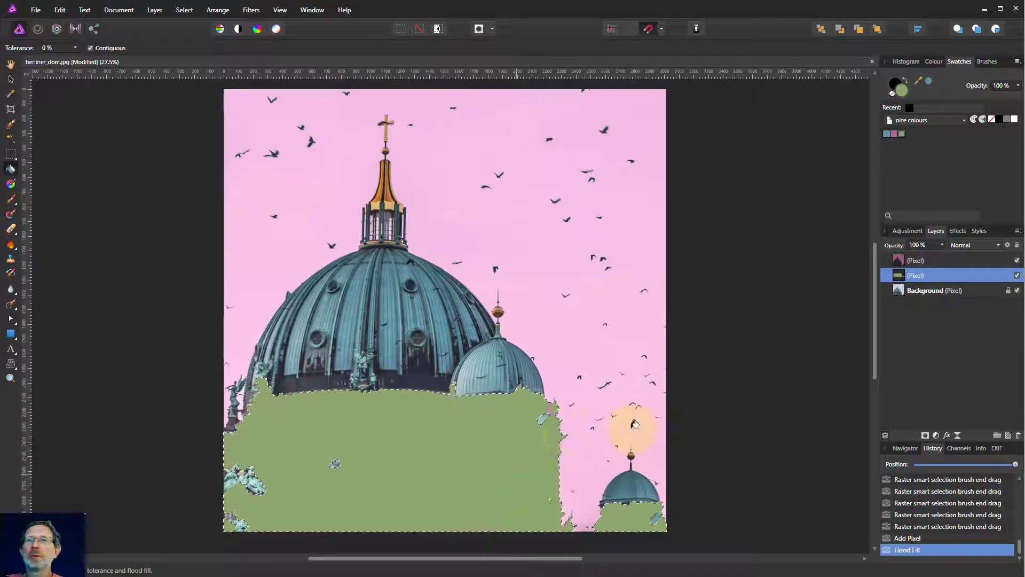
# Browse the green layer's blend mode list toward Colour
pyautogui.click(973, 245)
pyautogui.scroll(-2, 970, 408)
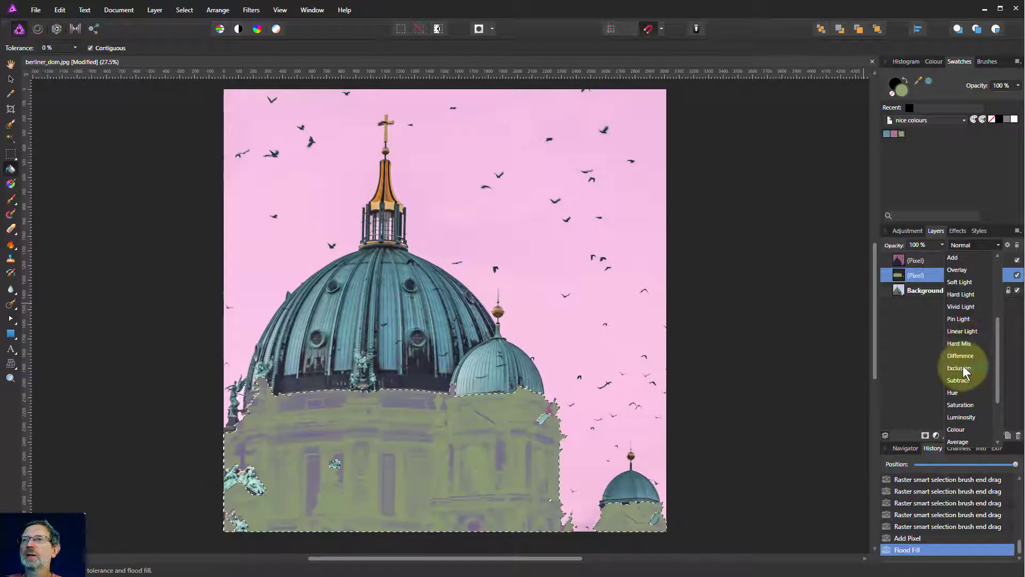
pyautogui.scroll(-1, 962, 368)
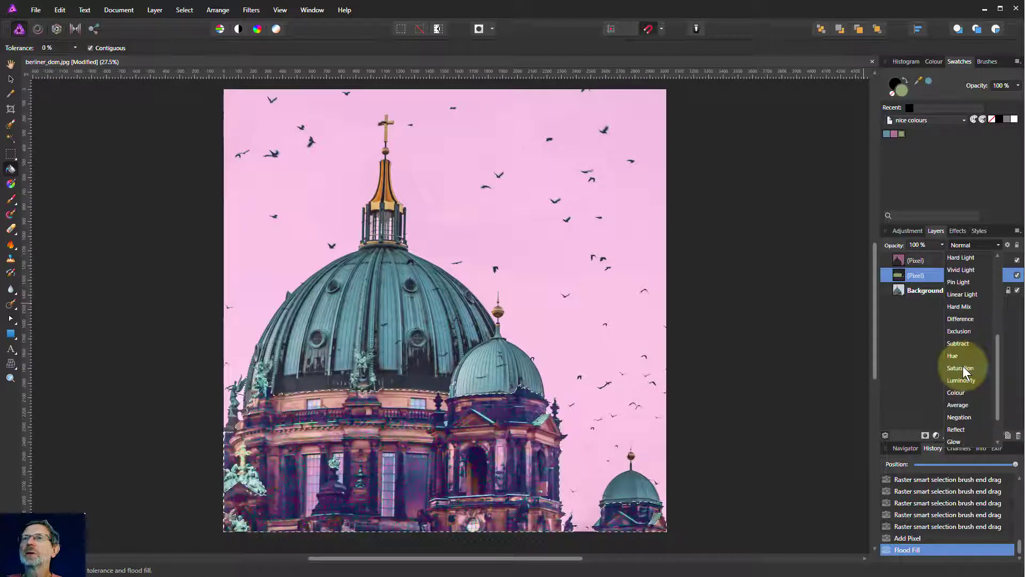
# Set the green layer to Colour blend mode, deselect, and lower its opacity to 46%
pyautogui.click(955, 393)
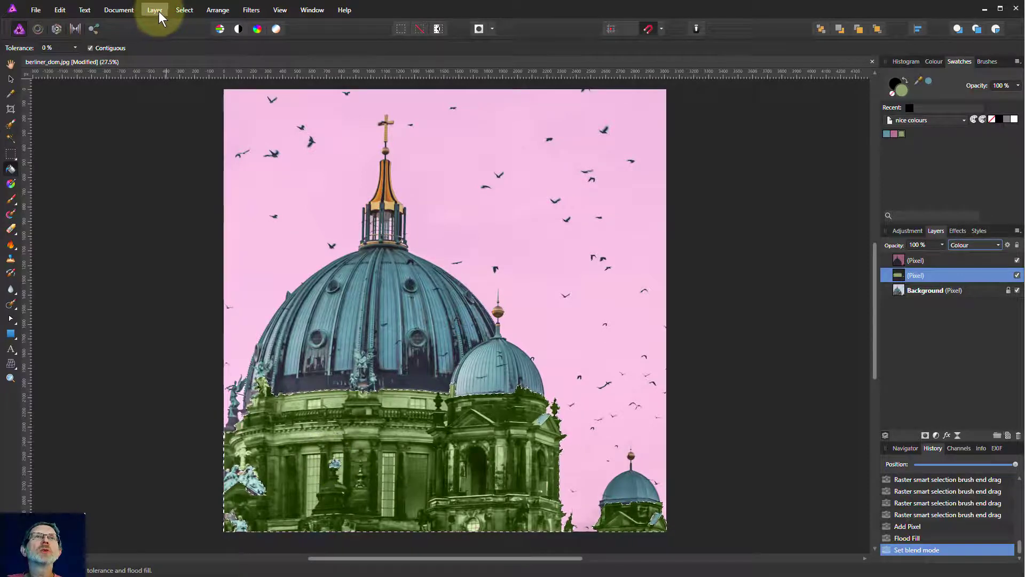
pyautogui.click(176, 11)
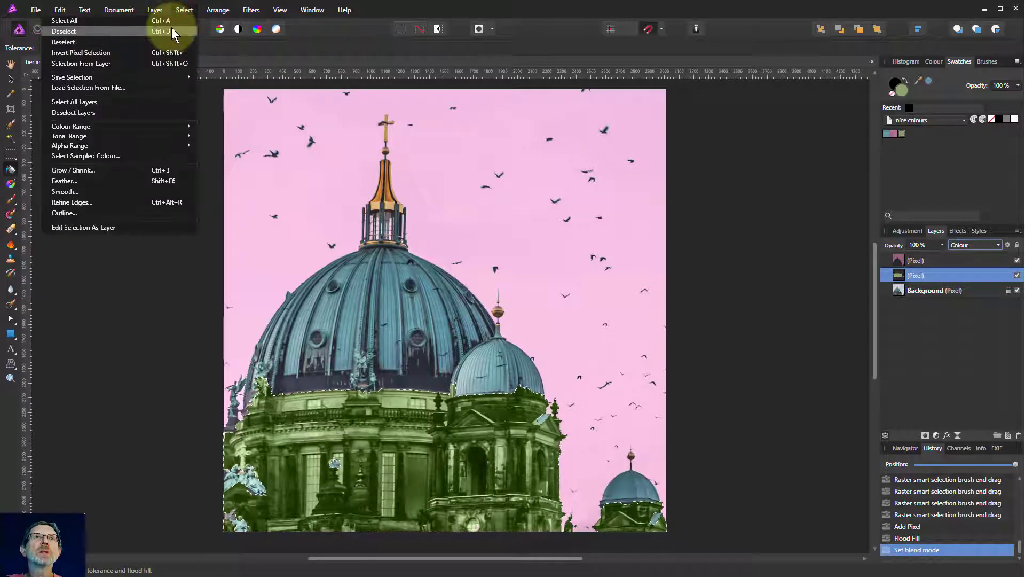
pyautogui.click(171, 27)
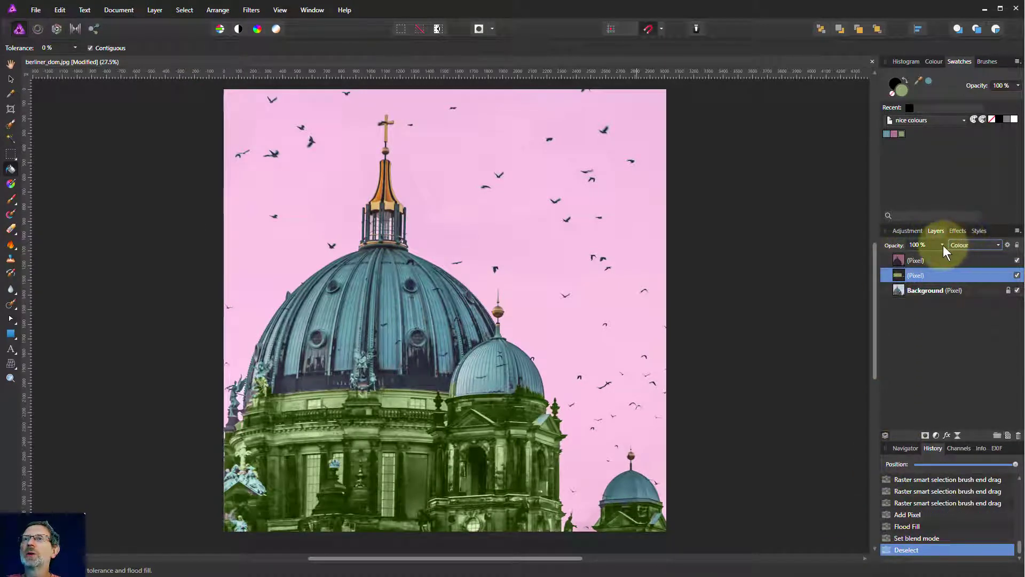
pyautogui.moveTo(943, 245); pyautogui.dragTo(904, 266)
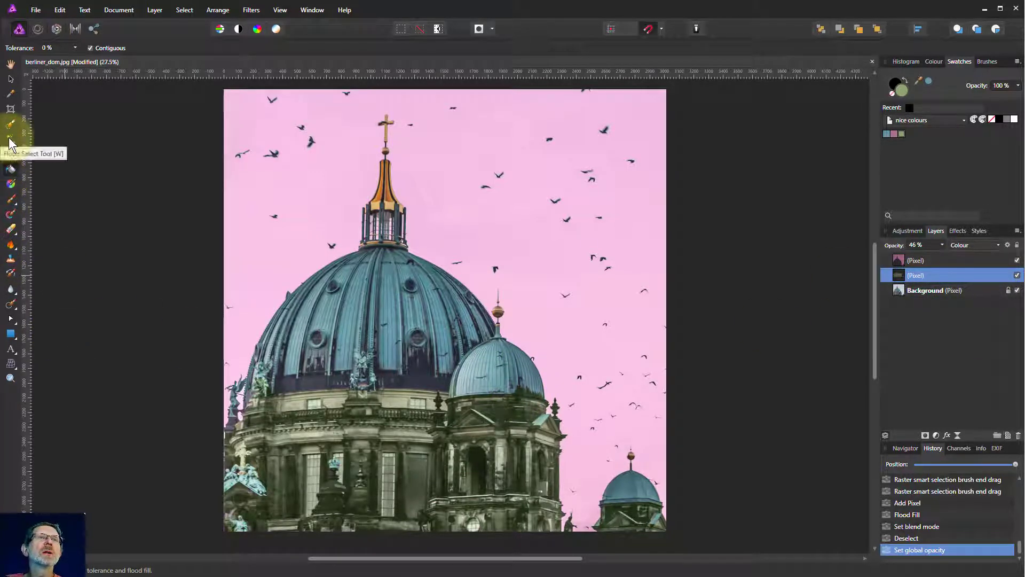
# Erase the green tint from the left side of the dome with the Erase Brush
pyautogui.click(13, 228)
pyautogui.moveTo(429, 369)
pyautogui.mouseDown()
pyautogui.moveTo(539, 383)
pyautogui.moveTo(422, 374)
pyautogui.moveTo(375, 443)
pyautogui.moveTo(412, 469)
pyautogui.moveTo(504, 475)
pyautogui.mouseUp()
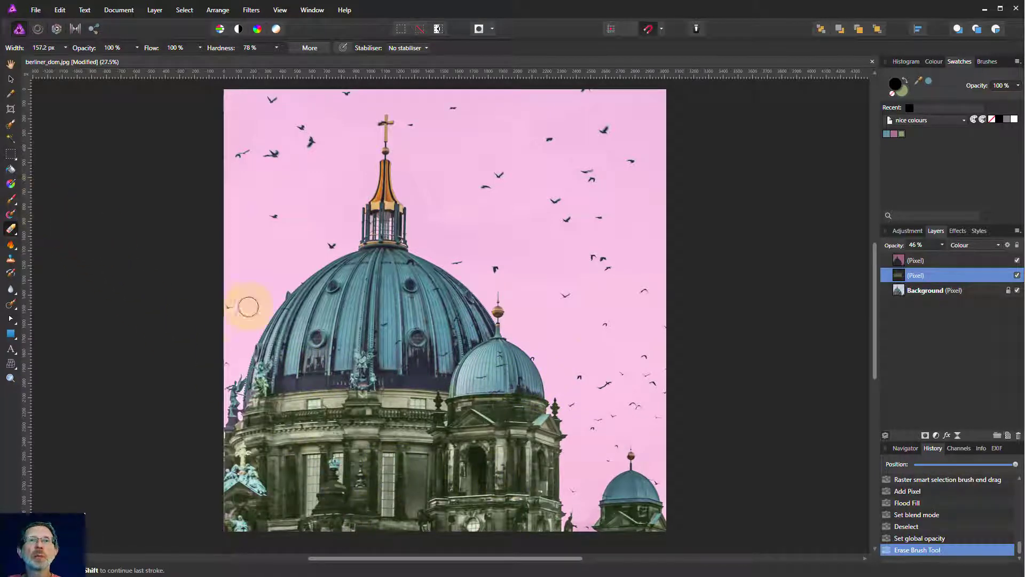